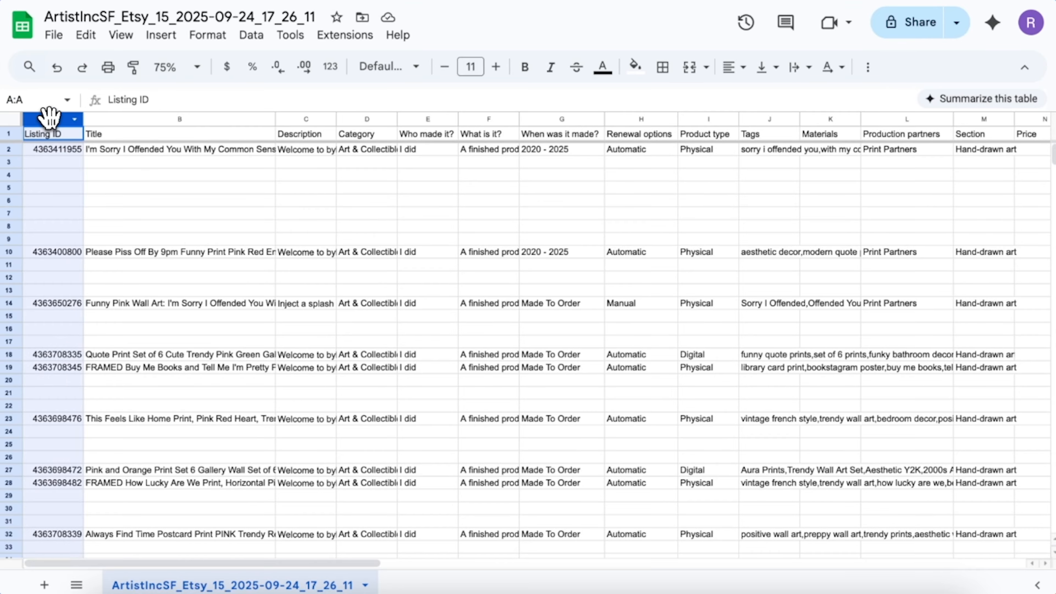
Review the Title, Description, Tags and Listing ID columns of the sheet
{"action": "left_click", "coordinate": [113, 119]}
{"action": "left_click", "coordinate": [309, 120]}
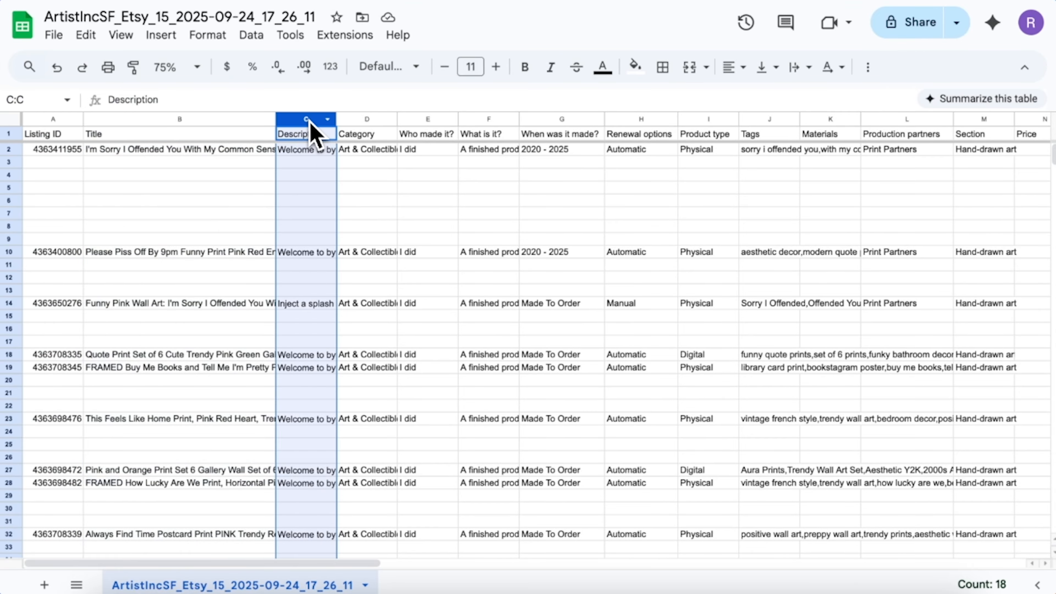
{"action": "left_click", "coordinate": [776, 121]}
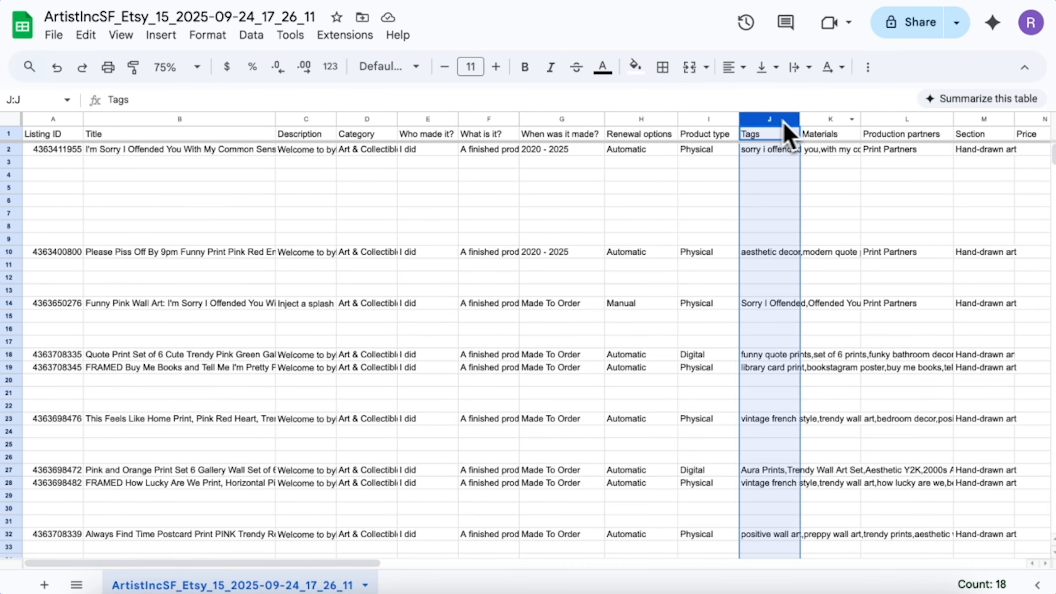
{"action": "scroll", "coordinate": [986, 137], "scroll_direction": "right", "scroll_amount": 15}
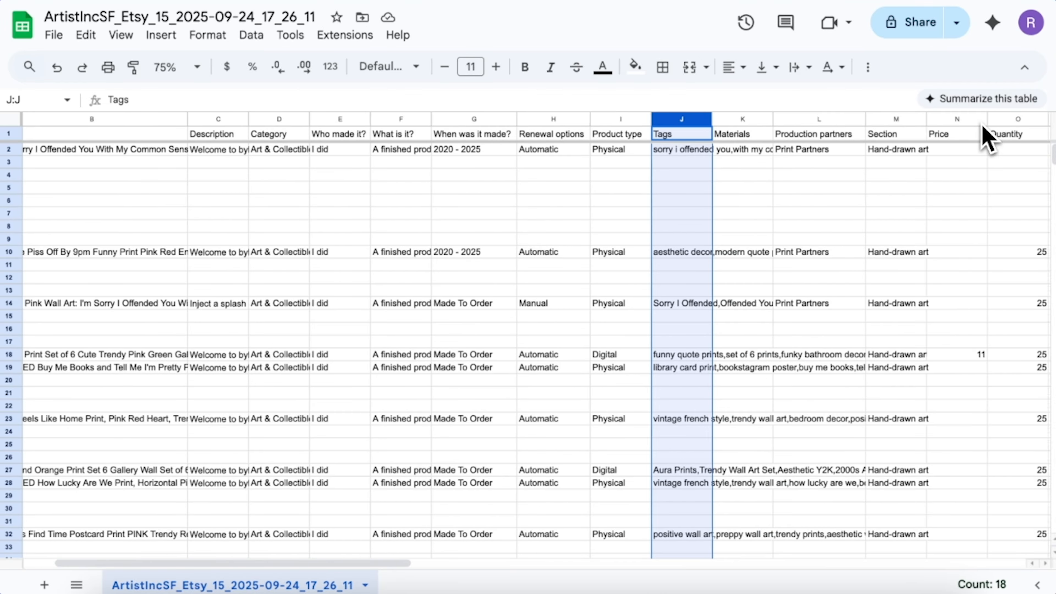
{"action": "scroll", "coordinate": [985, 137], "scroll_direction": "left", "scroll_amount": 15}
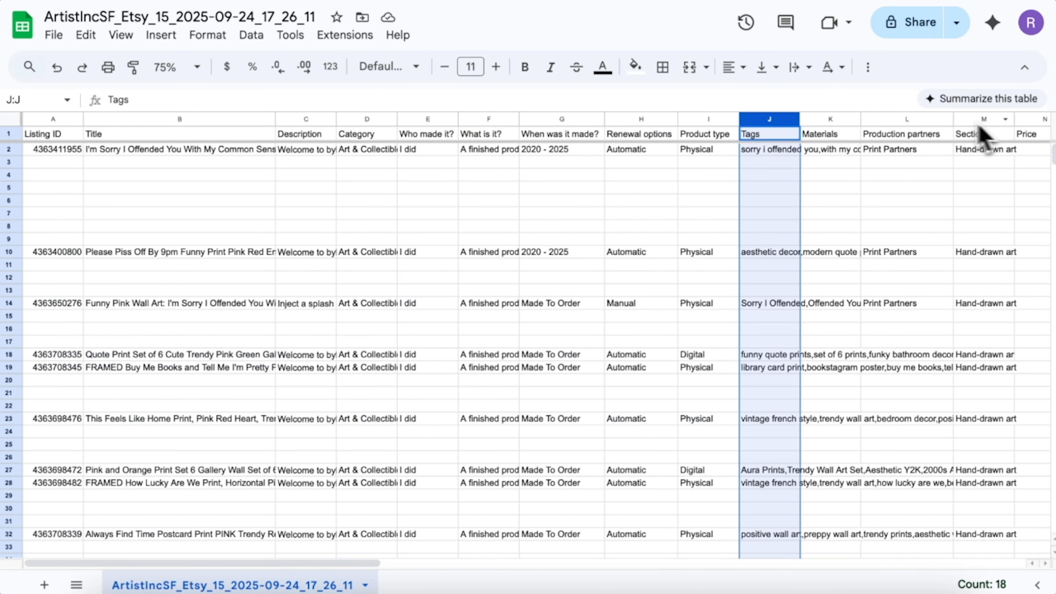
{"action": "left_click", "coordinate": [49, 121]}
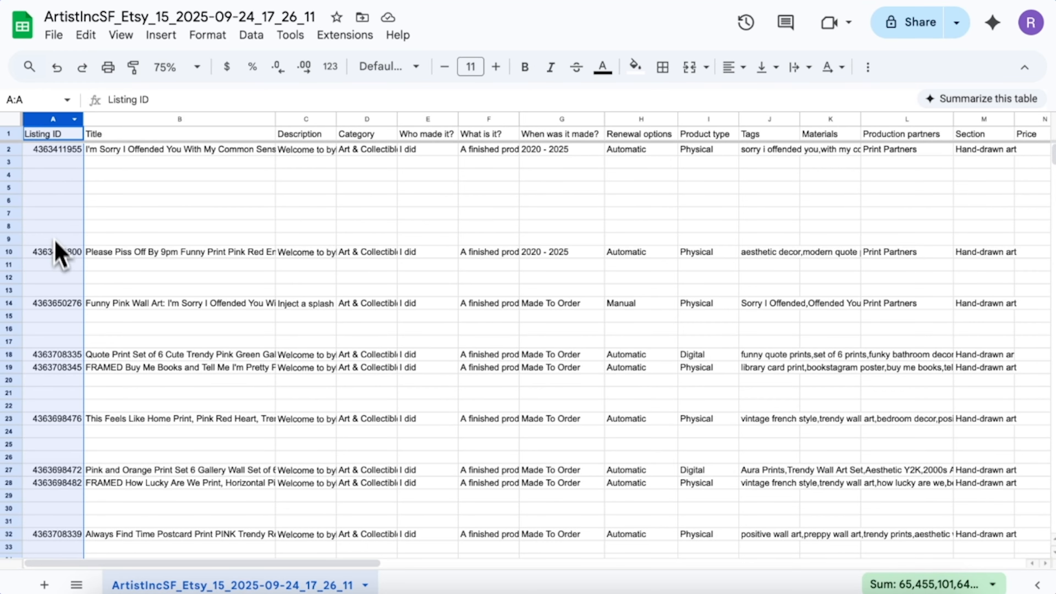
{"action": "scroll", "coordinate": [57, 250], "scroll_direction": "down", "scroll_amount": 10}
{"action": "scroll", "coordinate": [61, 270], "scroll_direction": "up", "scroll_amount": 11}
Inspect the first listing's tags and variation rows, and the listings in rows 10, 14 and 18
{"action": "left_click", "coordinate": [756, 151]}
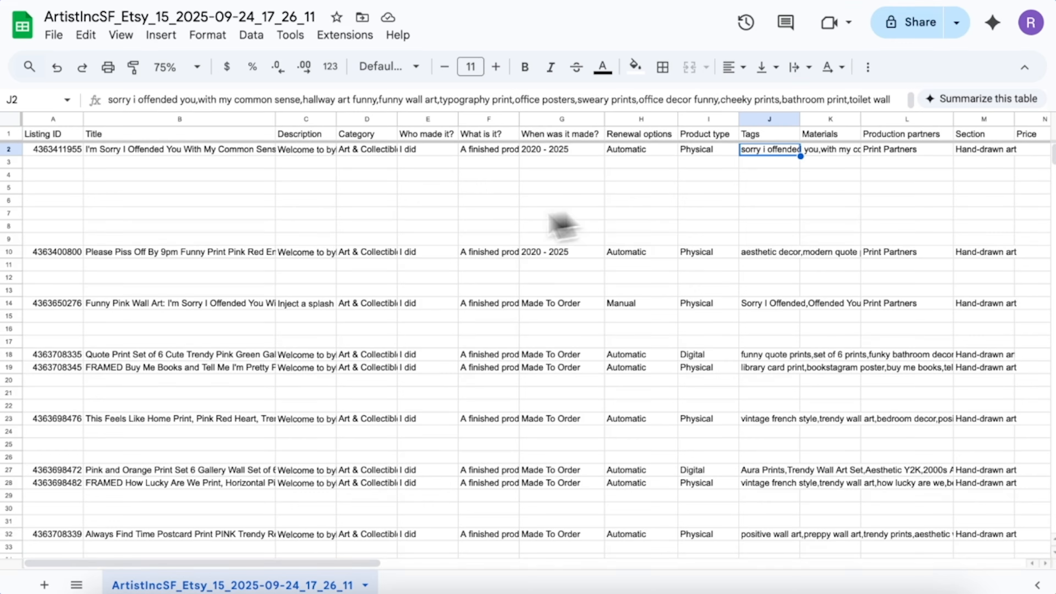
{"action": "left_click", "coordinate": [11, 253]}
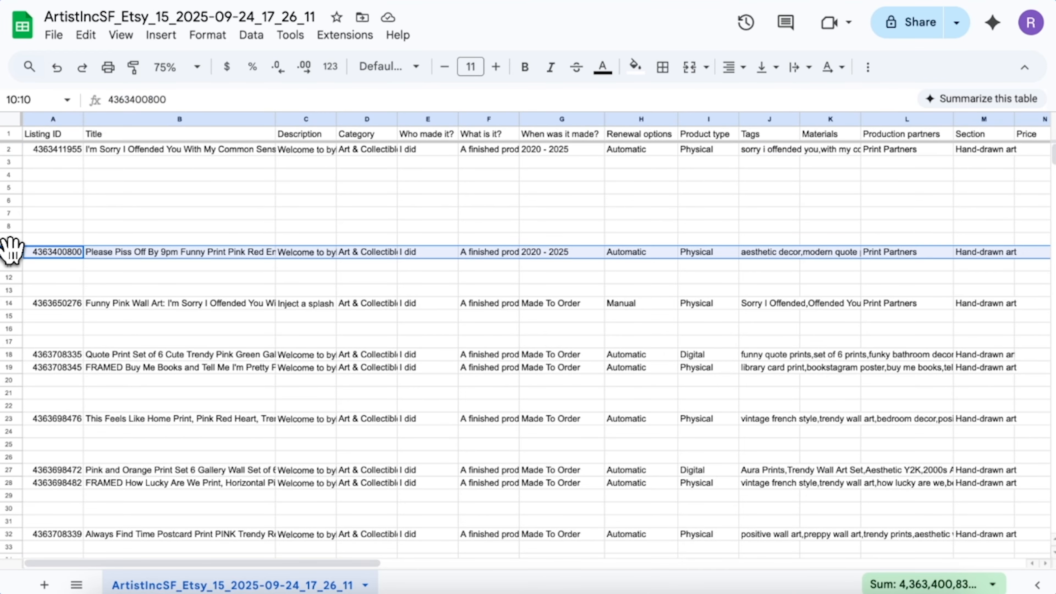
{"action": "left_click", "coordinate": [12, 303]}
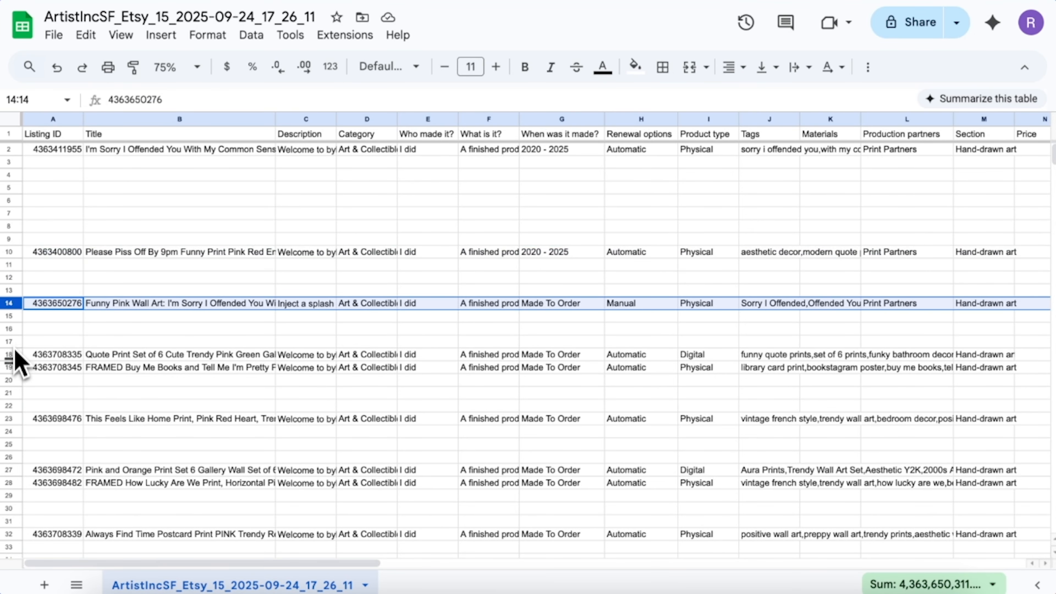
{"action": "left_click", "coordinate": [9, 355]}
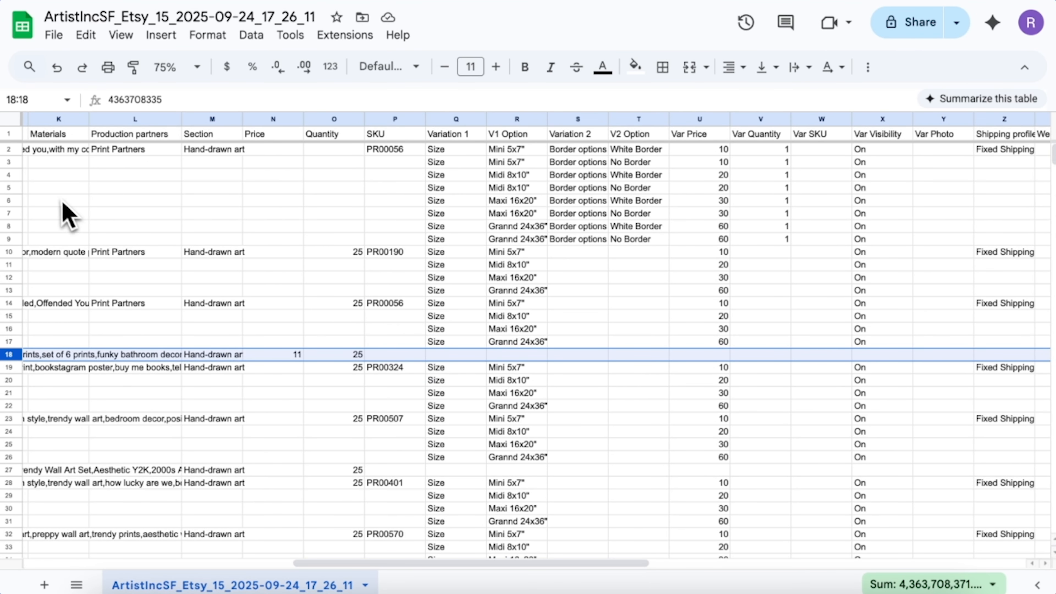
{"action": "left_click_drag", "start_coordinate": [9, 150], "coordinate": [9, 239]}
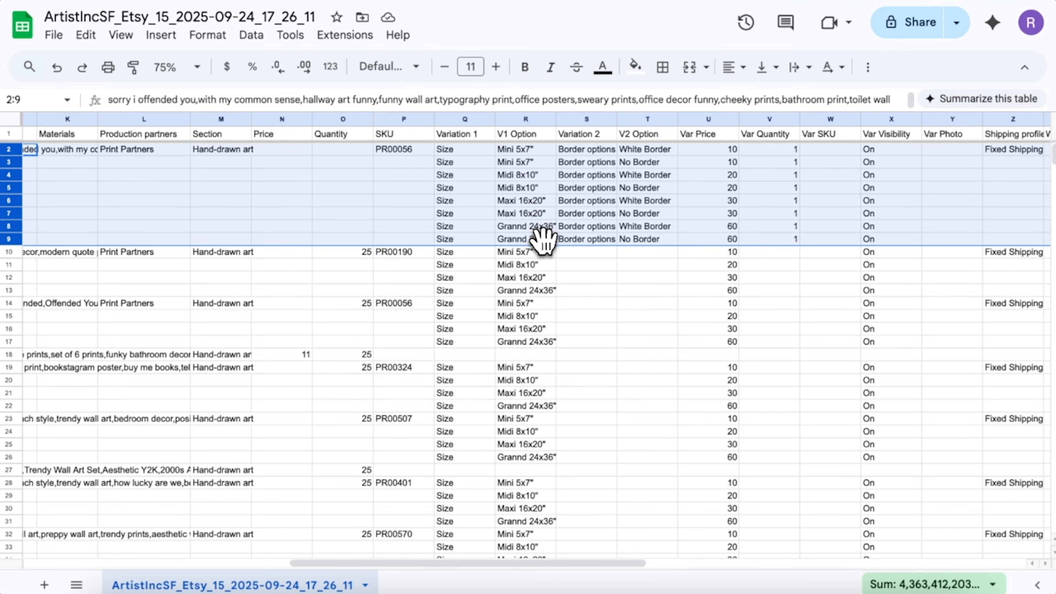
{"action": "scroll", "coordinate": [545, 241], "scroll_direction": "right", "scroll_amount": 2}
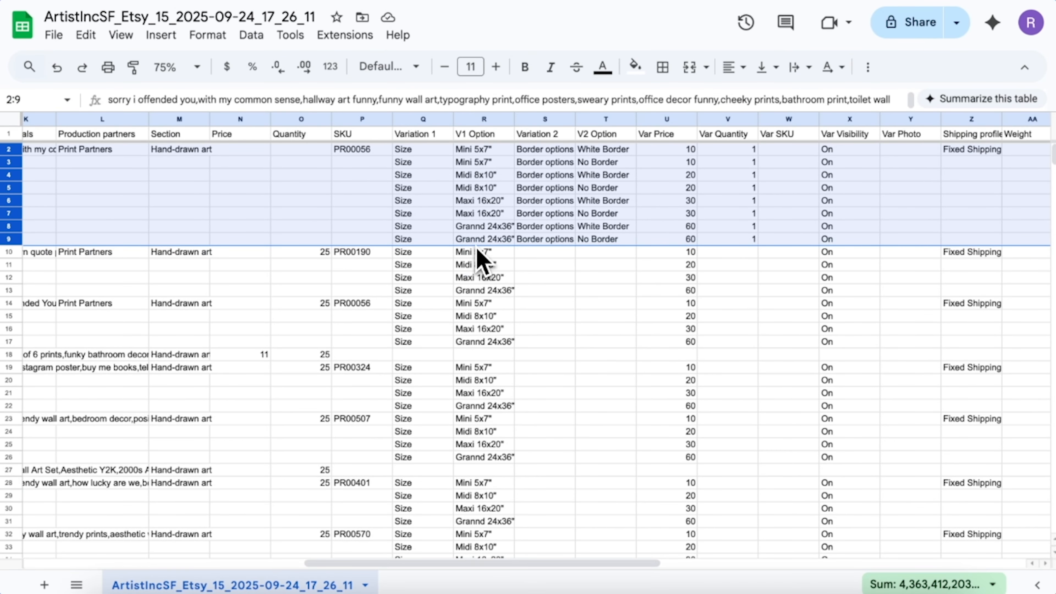
Replace all 14 'Grannd' misspellings with 'Grand' using Find and replace
{"action": "left_click", "coordinate": [478, 245]}
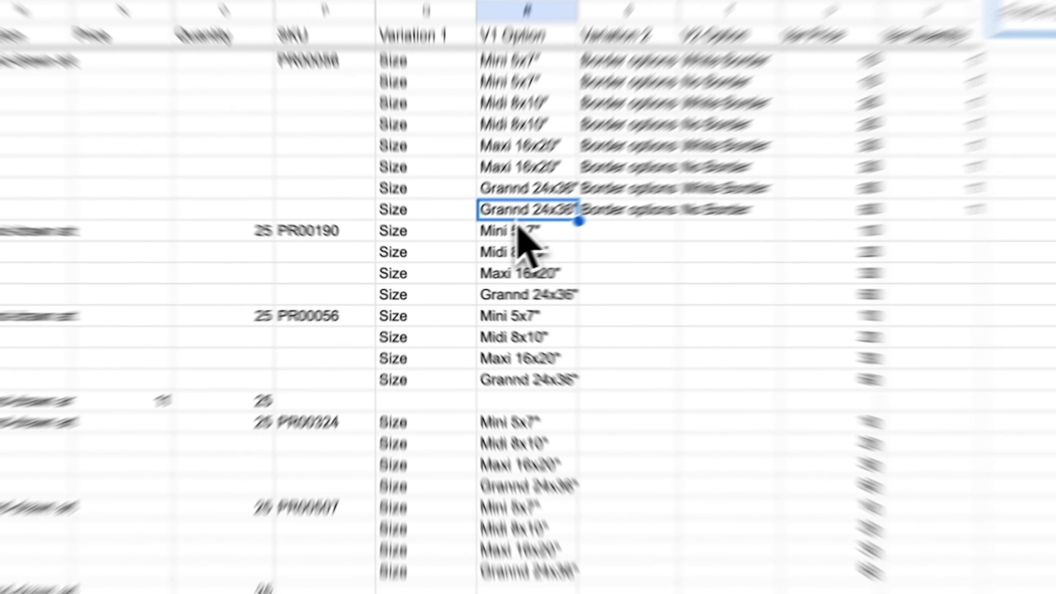
{"action": "key", "text": "ctrl+f"}
{"action": "type", "text": "grannd"}
{"action": "key", "text": "Return"}
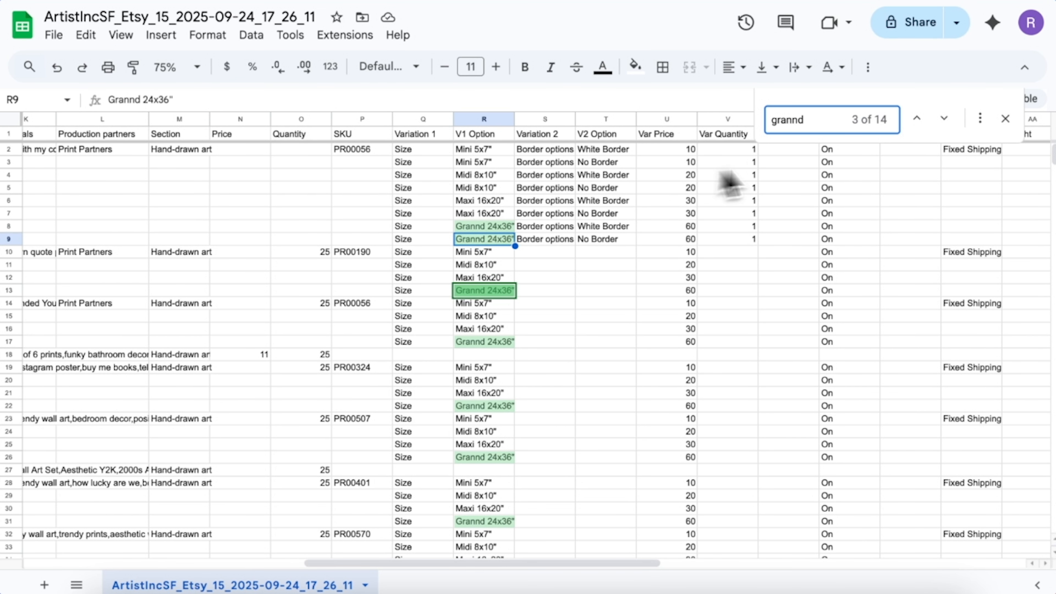
{"action": "left_click", "coordinate": [980, 120]}
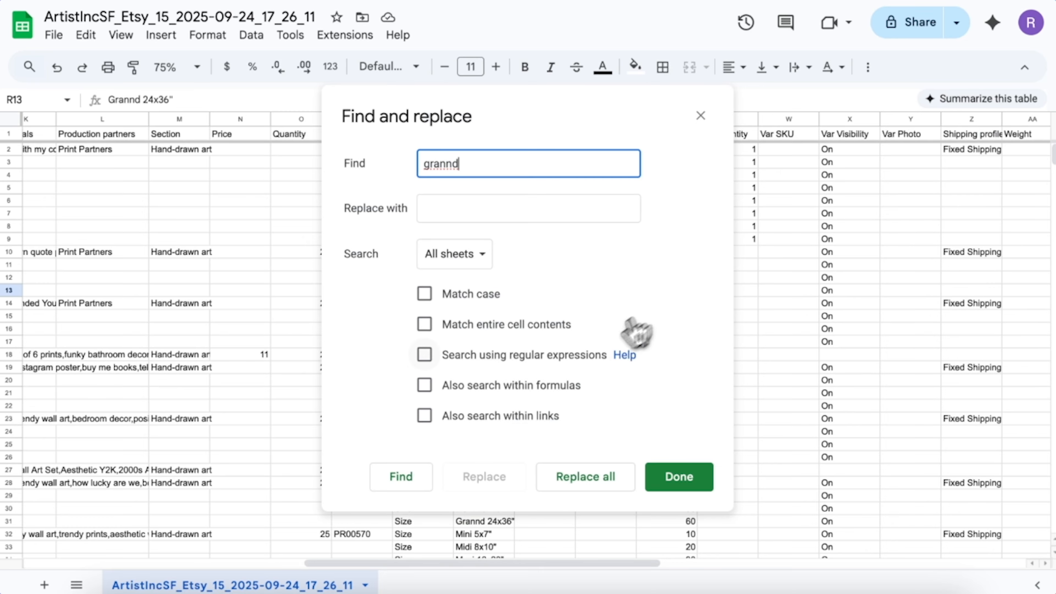
{"action": "left_click", "coordinate": [517, 209]}
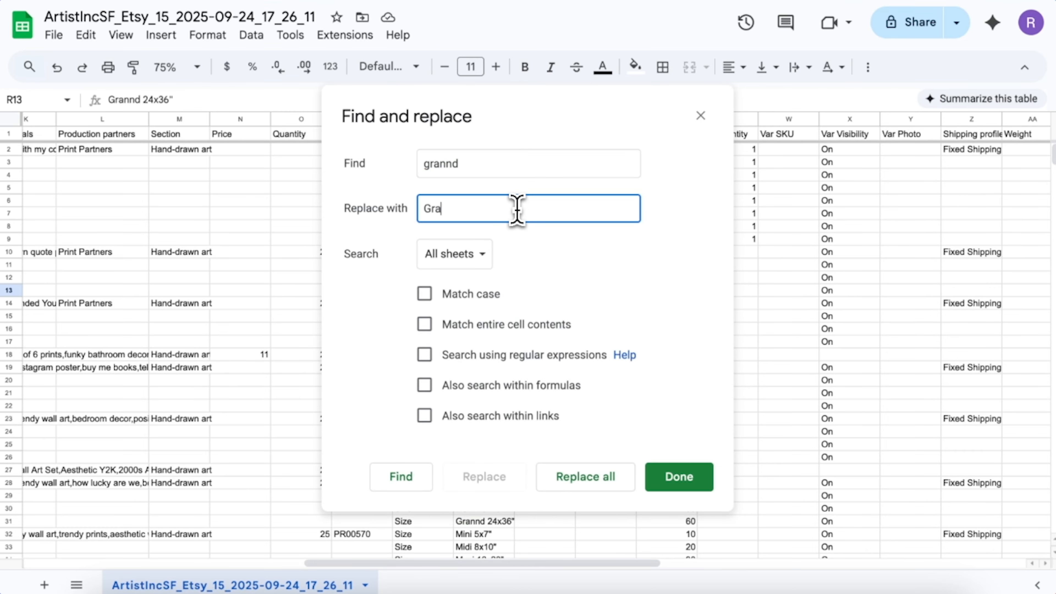
{"action": "left_click", "coordinate": [578, 478]}
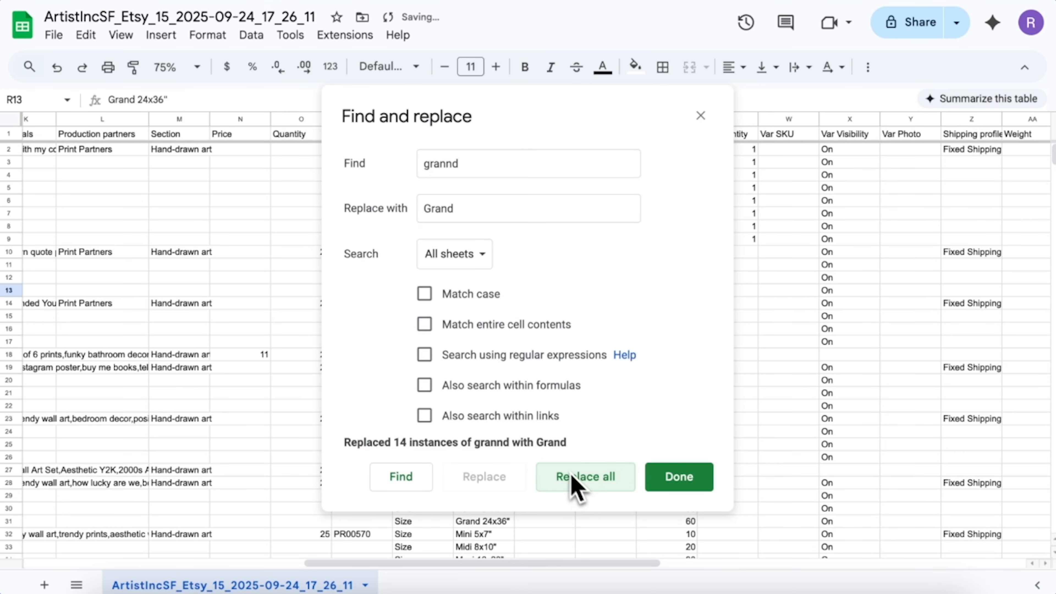
{"action": "left_click", "coordinate": [678, 485]}
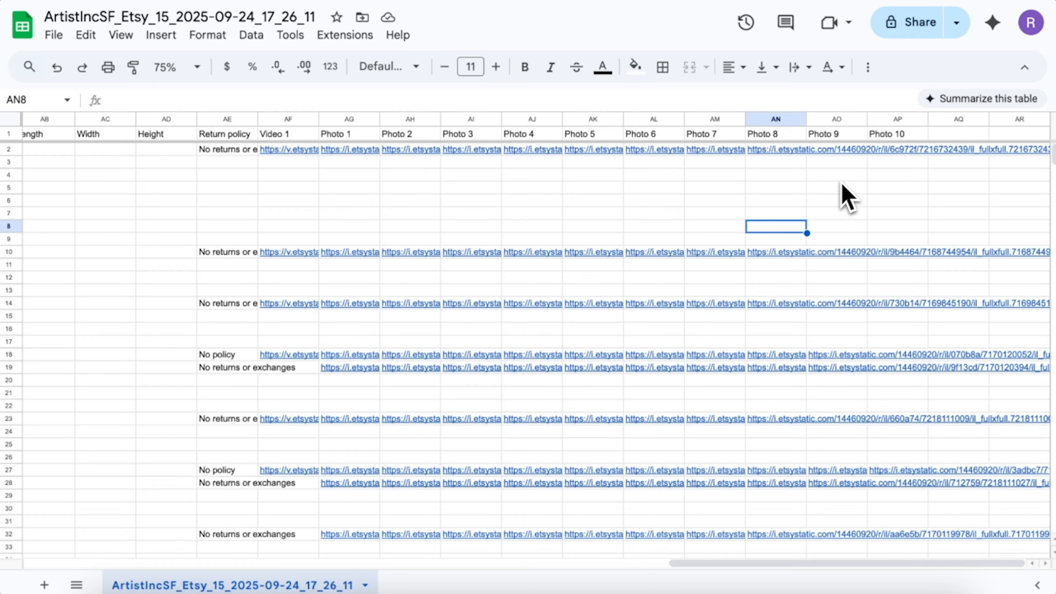
Paste the multi.png Drive link into Photo 9 cells AO2 and AO10
{"action": "left_click", "coordinate": [840, 163]}
{"action": "key", "text": "Up"}
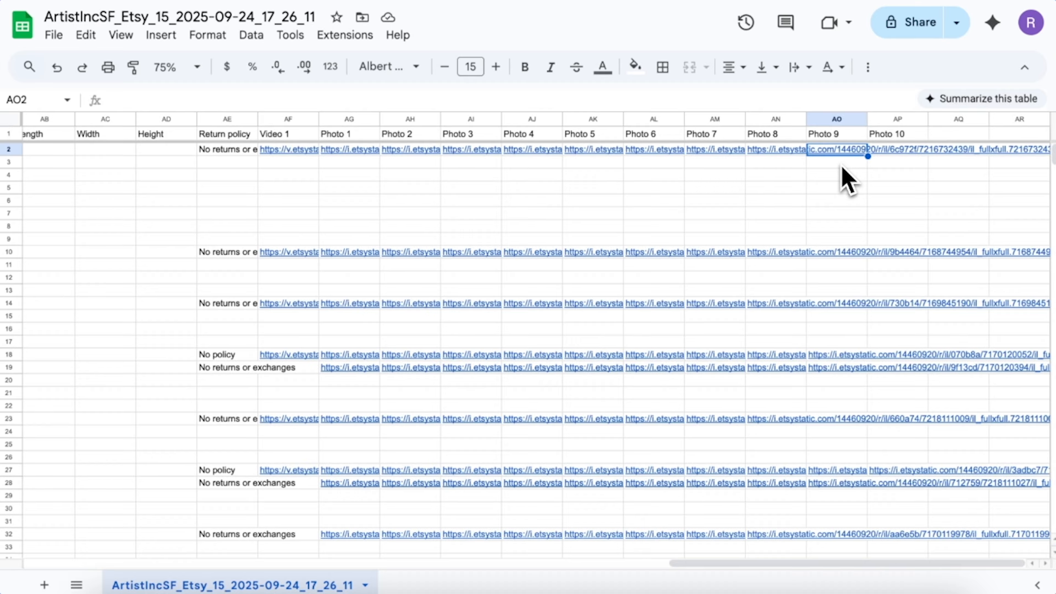
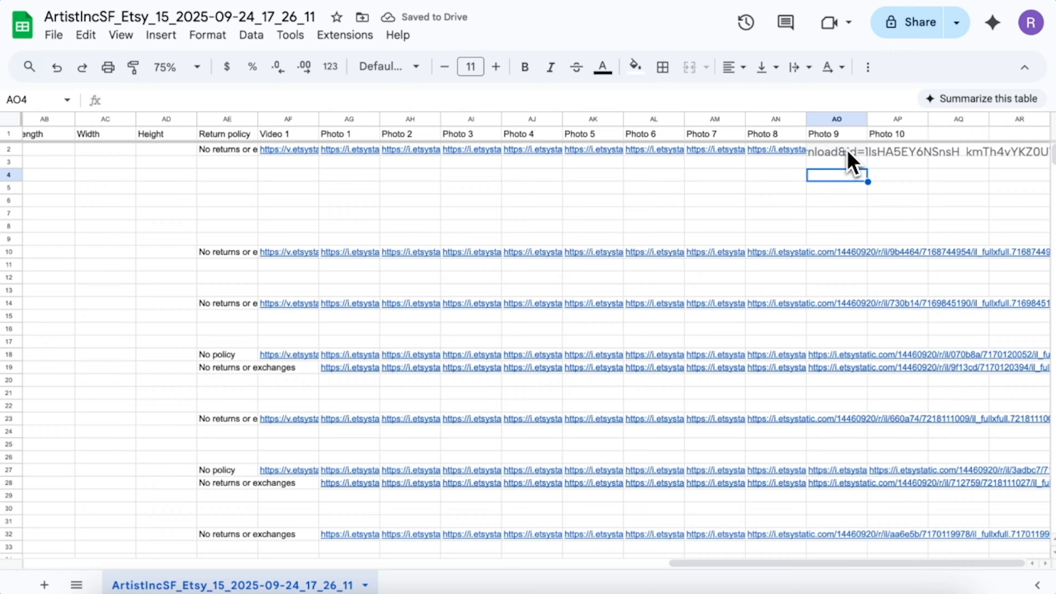
{"action": "mouse_move", "coordinate": [851, 160]}
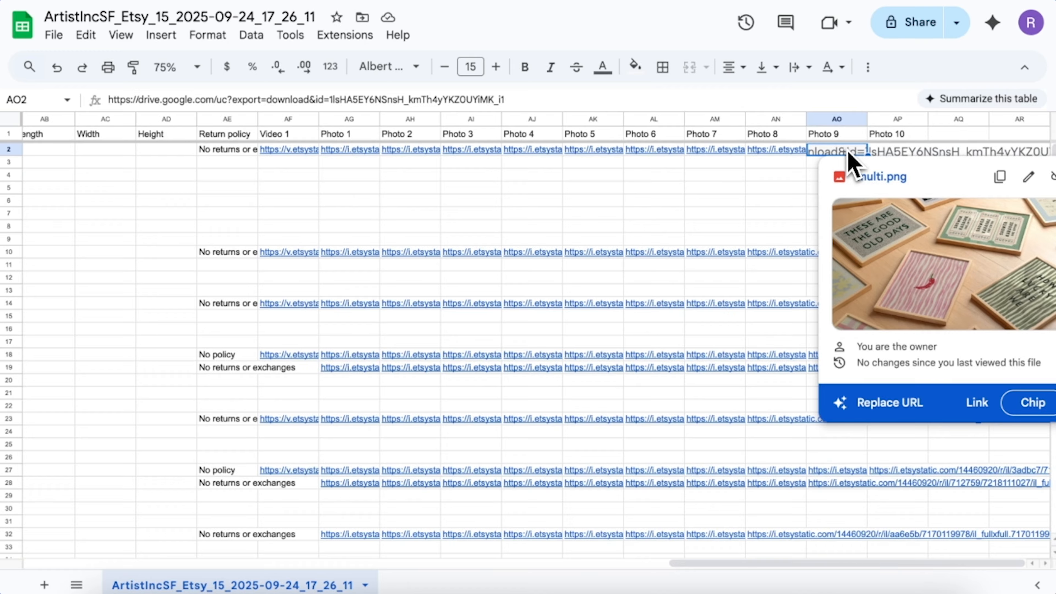
{"action": "left_click", "coordinate": [817, 228]}
{"action": "left_click", "coordinate": [813, 255]}
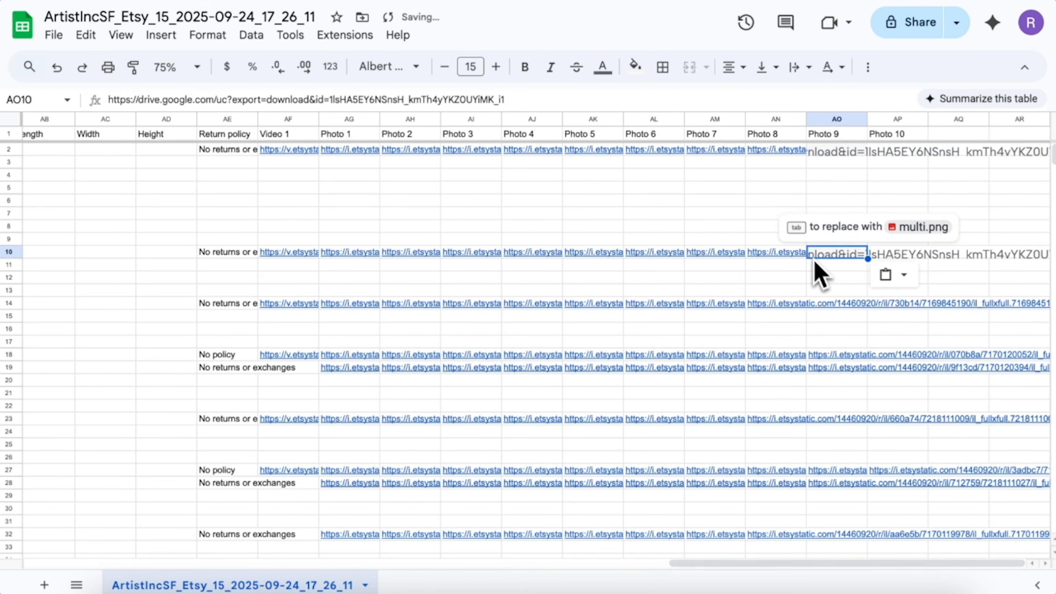
{"action": "left_click", "coordinate": [815, 265]}
{"action": "left_click", "coordinate": [829, 256]}
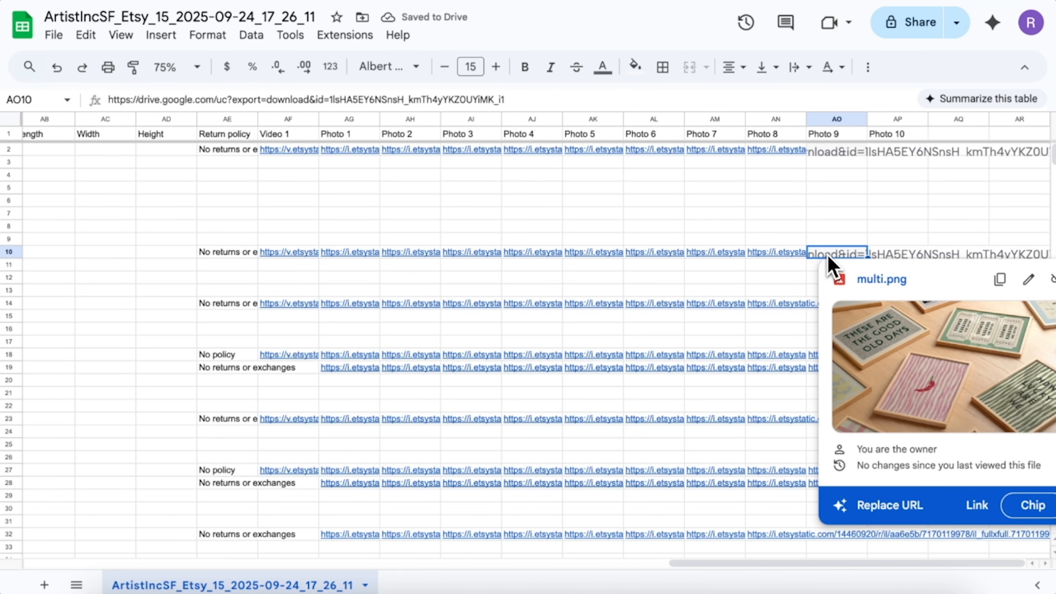
{"action": "left_click", "coordinate": [815, 278]}
{"action": "scroll", "coordinate": [819, 288], "scroll_direction": "left", "scroll_amount": 15}
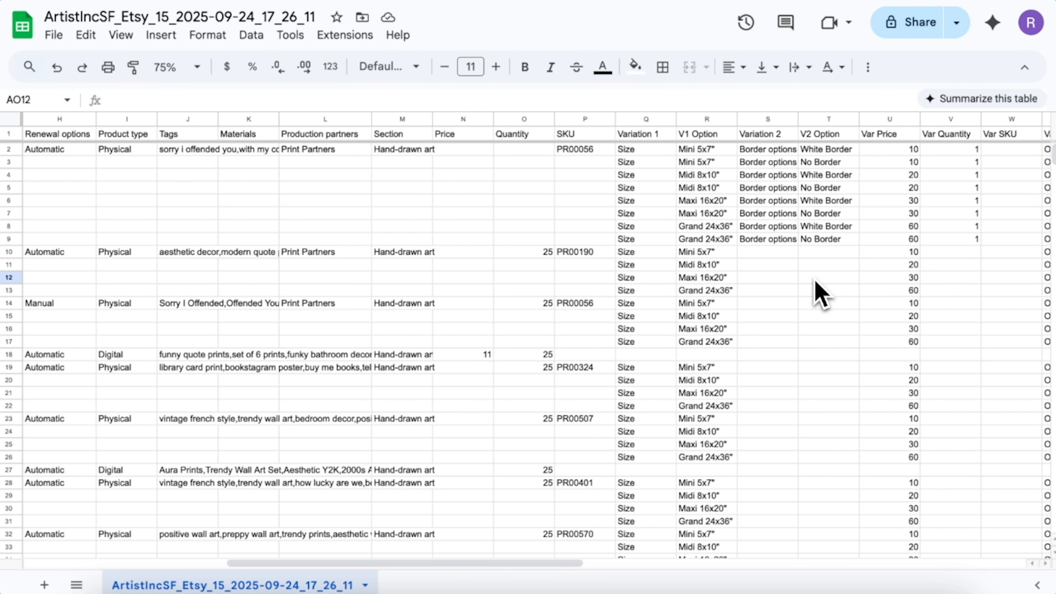
Paste the copied Spaghetti Wall art listing into the empty row 65 at the sheet's bottom
{"action": "scroll", "coordinate": [821, 294], "scroll_direction": "left", "scroll_amount": 2}
{"action": "scroll", "coordinate": [822, 294], "scroll_direction": "down", "scroll_amount": 11}
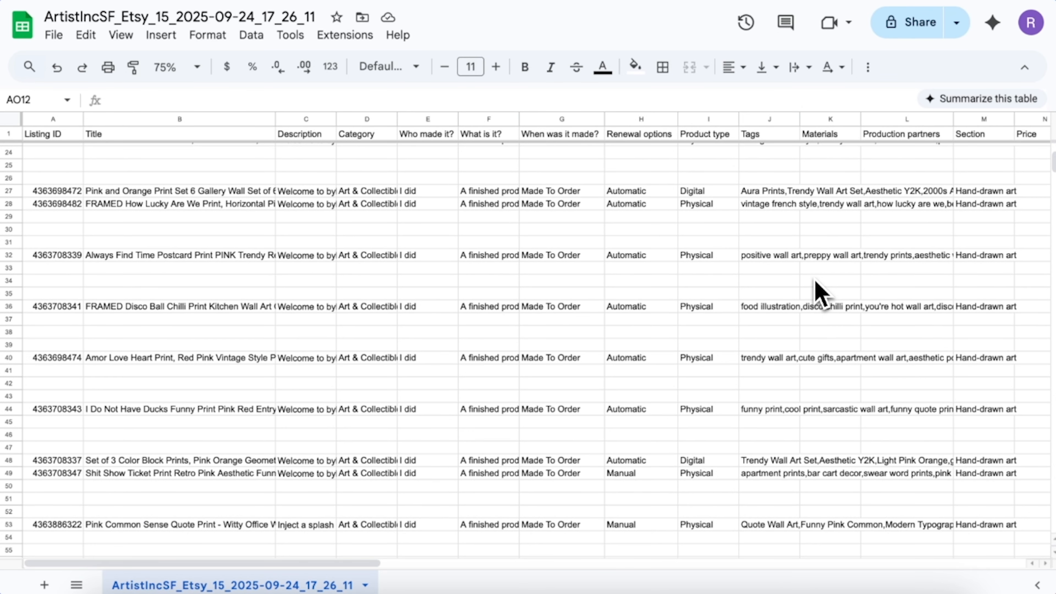
{"action": "scroll", "coordinate": [822, 293], "scroll_direction": "down", "scroll_amount": 2}
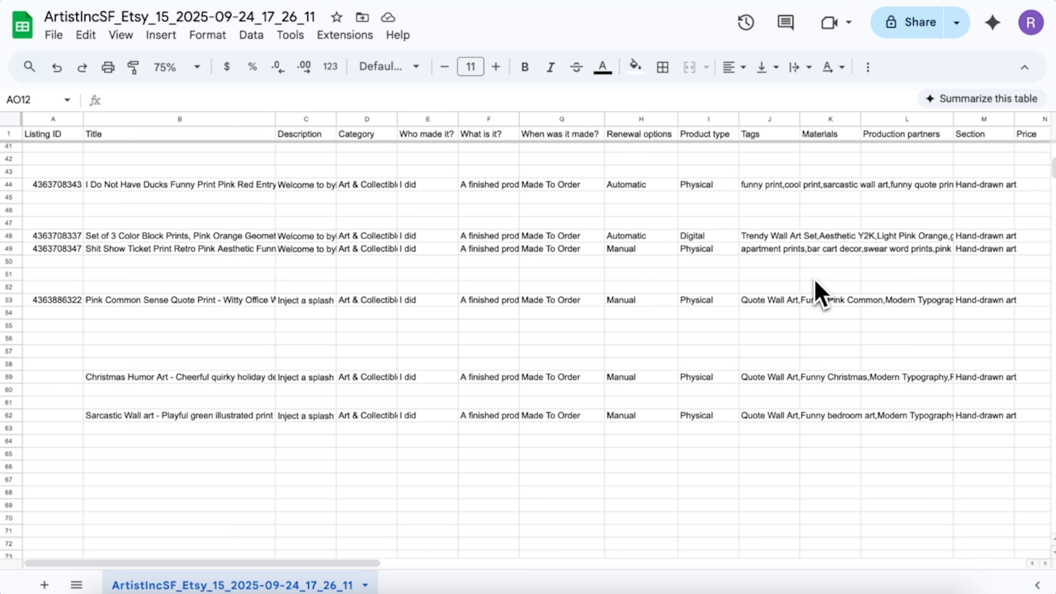
{"action": "scroll", "coordinate": [821, 293], "scroll_direction": "down", "scroll_amount": 1}
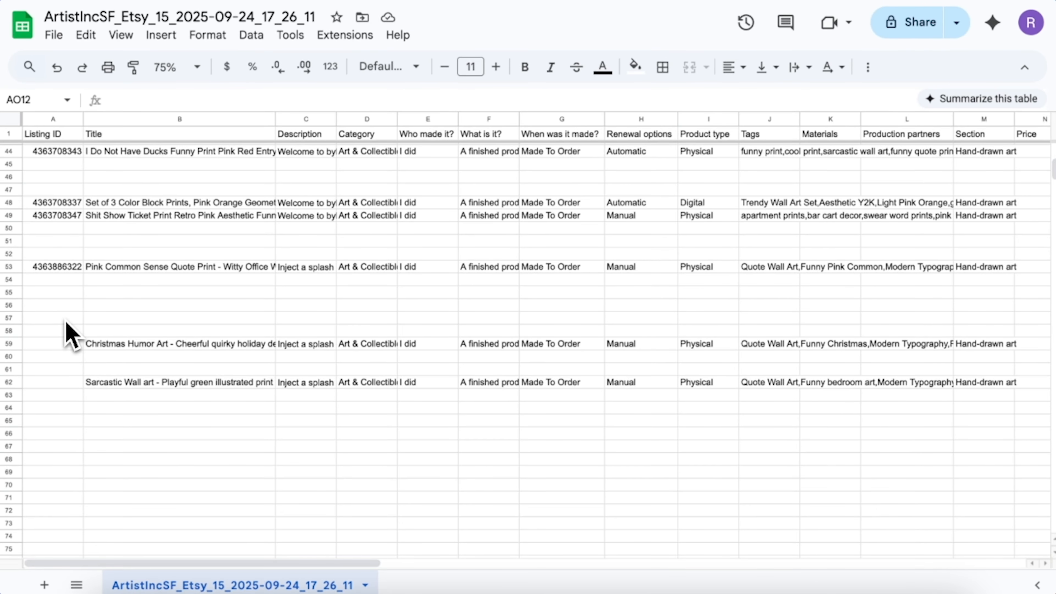
{"action": "left_click", "coordinate": [10, 420]}
{"action": "key", "text": "ctrl+v"}
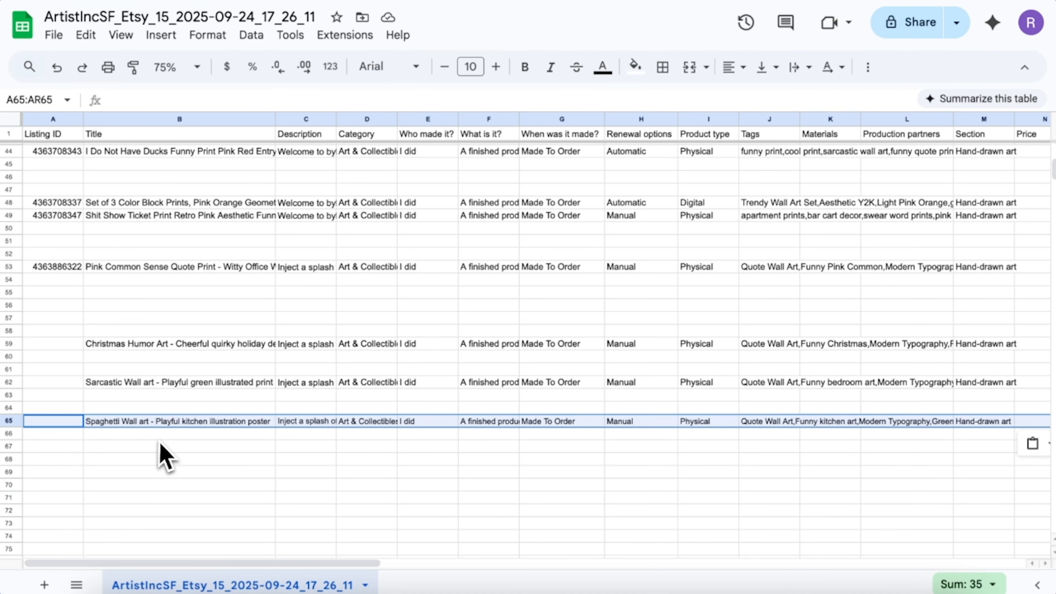
Heighten row 59 and widen the Description column to reveal the Christmas Humor Art description
{"action": "left_click", "coordinate": [245, 446]}
{"action": "scroll", "coordinate": [243, 441], "scroll_direction": "right", "scroll_amount": 2}
{"action": "left_click", "coordinate": [217, 345]}
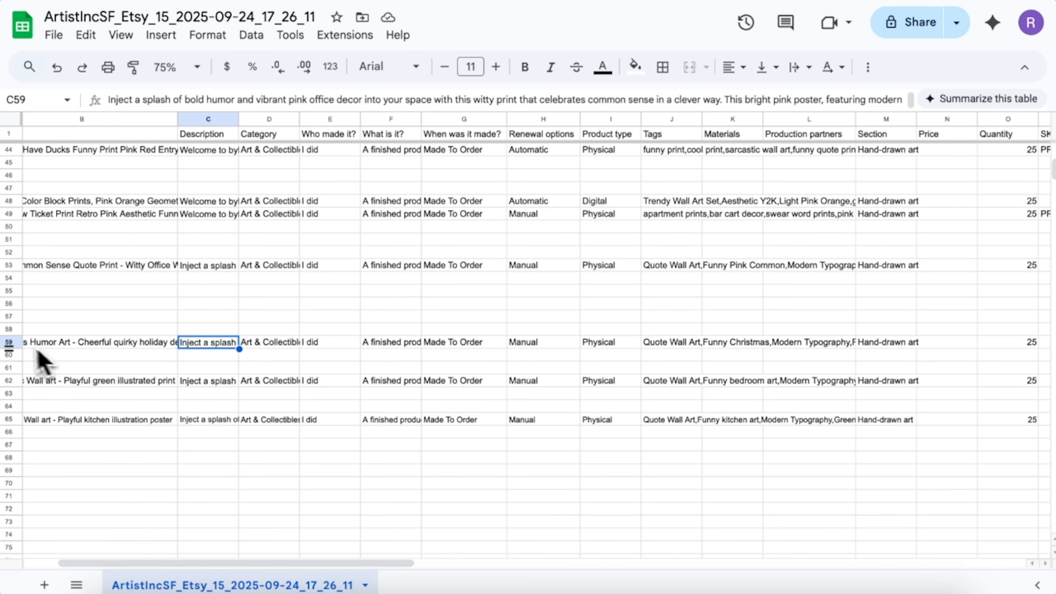
{"action": "left_click_drag", "start_coordinate": [10, 349], "coordinate": [10, 396]}
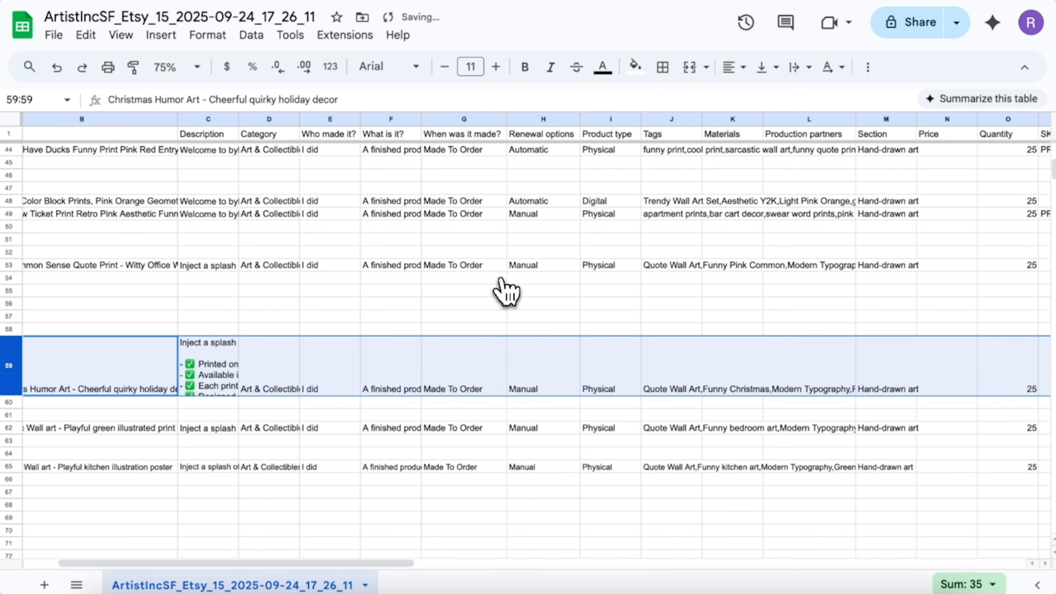
{"action": "left_click_drag", "start_coordinate": [239, 119], "coordinate": [442, 154]}
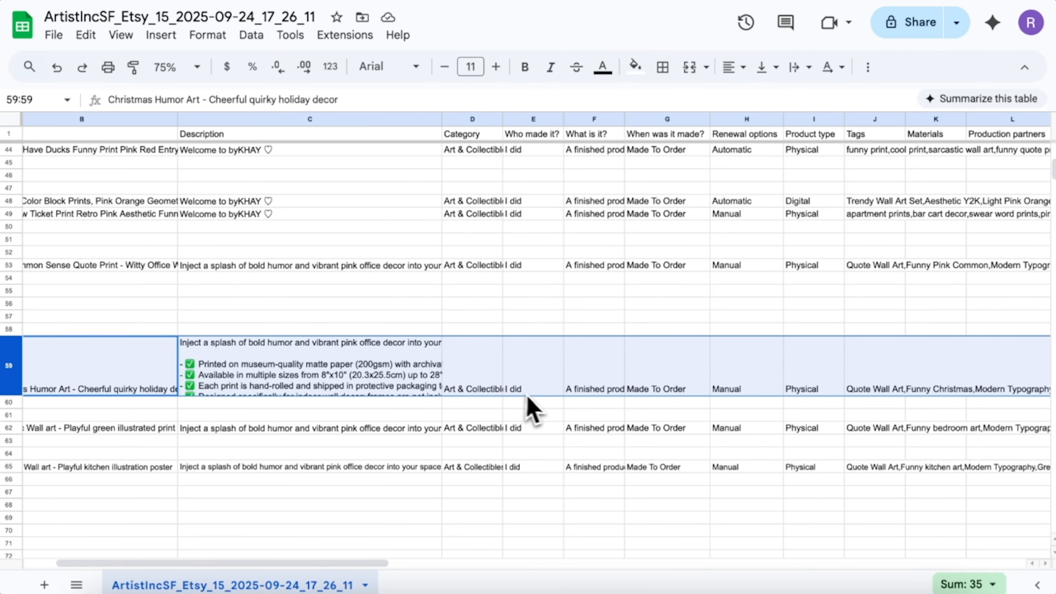
Fill 'Size' as the variation type in Q60 through Q65
{"action": "left_click", "coordinate": [576, 404]}
{"action": "scroll", "coordinate": [576, 416], "scroll_direction": "right", "scroll_amount": 10}
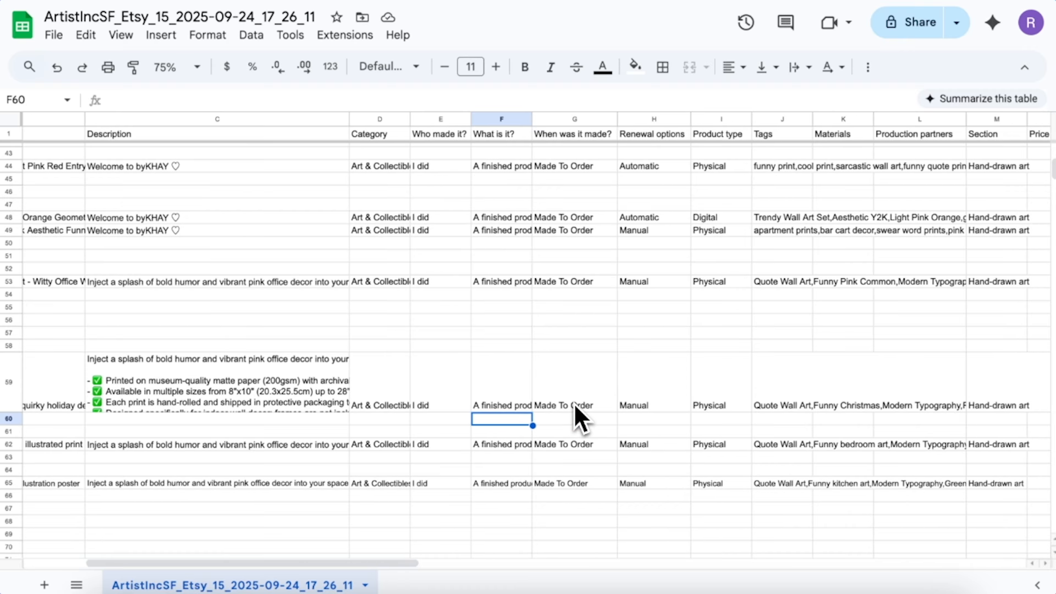
{"action": "scroll", "coordinate": [575, 406], "scroll_direction": "right", "scroll_amount": 3}
{"action": "left_click", "coordinate": [562, 411]}
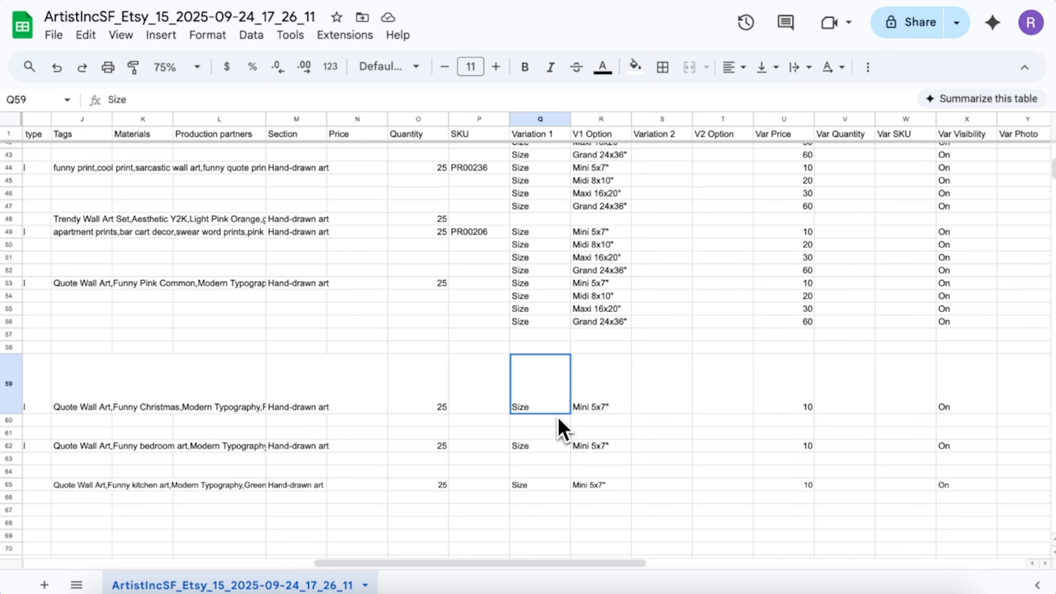
{"action": "left_click", "coordinate": [558, 424]}
{"action": "type", "text": "Size"}
{"action": "key", "text": "Return"}
{"action": "left_click_drag", "start_coordinate": [544, 420], "coordinate": [535, 486]}
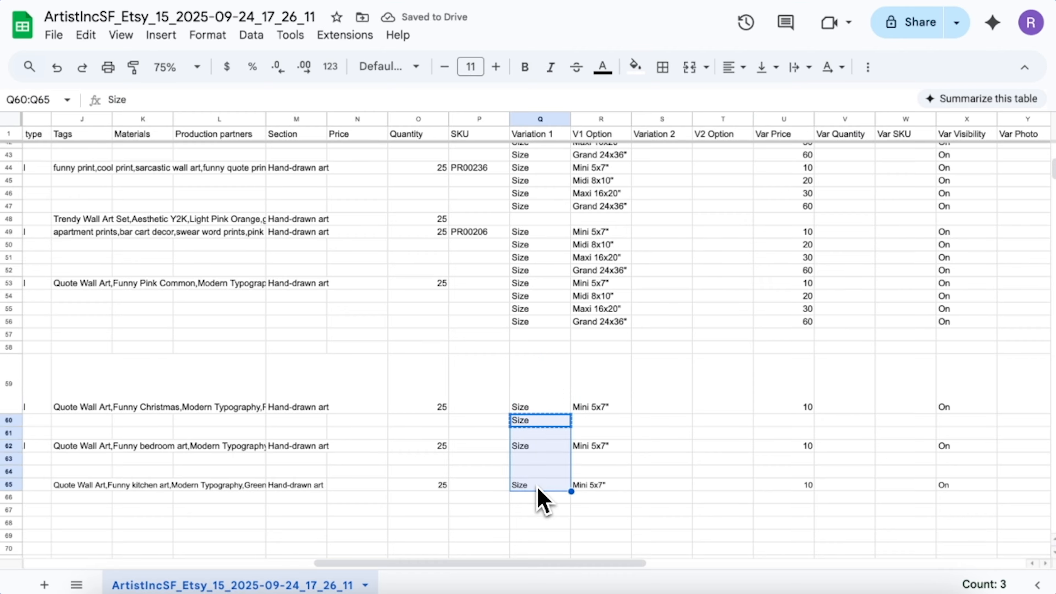
{"action": "key", "text": "ctrl+d"}
{"action": "left_click", "coordinate": [600, 410]}
Copy the Midi 8x10" and Maxi 16x20" options into column R for the three listings
{"action": "left_click_drag", "start_coordinate": [600, 245], "coordinate": [604, 260]}
{"action": "key", "text": "ctrl+c"}
{"action": "left_click", "coordinate": [596, 420]}
{"action": "key", "text": "ctrl+v"}
{"action": "left_click", "coordinate": [592, 460]}
{"action": "key", "text": "ctrl+v"}
{"action": "left_click", "coordinate": [588, 498]}
{"action": "key", "text": "ctrl+v"}
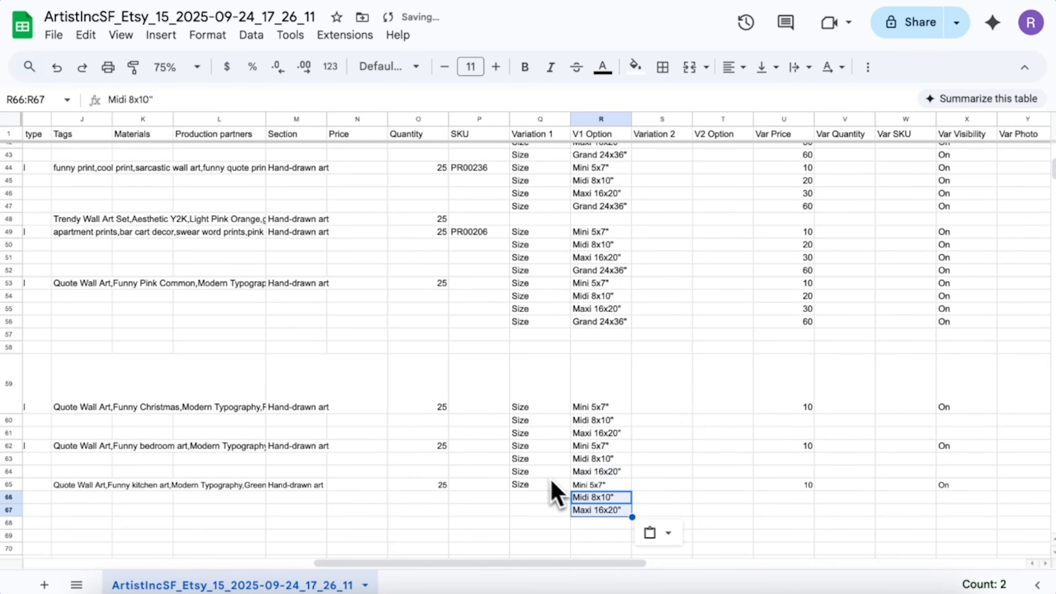
Enter variant prices 20 and 30 for each of the three listings
{"action": "left_click", "coordinate": [796, 422]}
{"action": "type", "text": "20 30"}
{"action": "left_click", "coordinate": [794, 459]}
{"action": "type", "text": "20 30"}
{"action": "left_click", "coordinate": [798, 498]}
{"action": "type", "text": "20 30"}
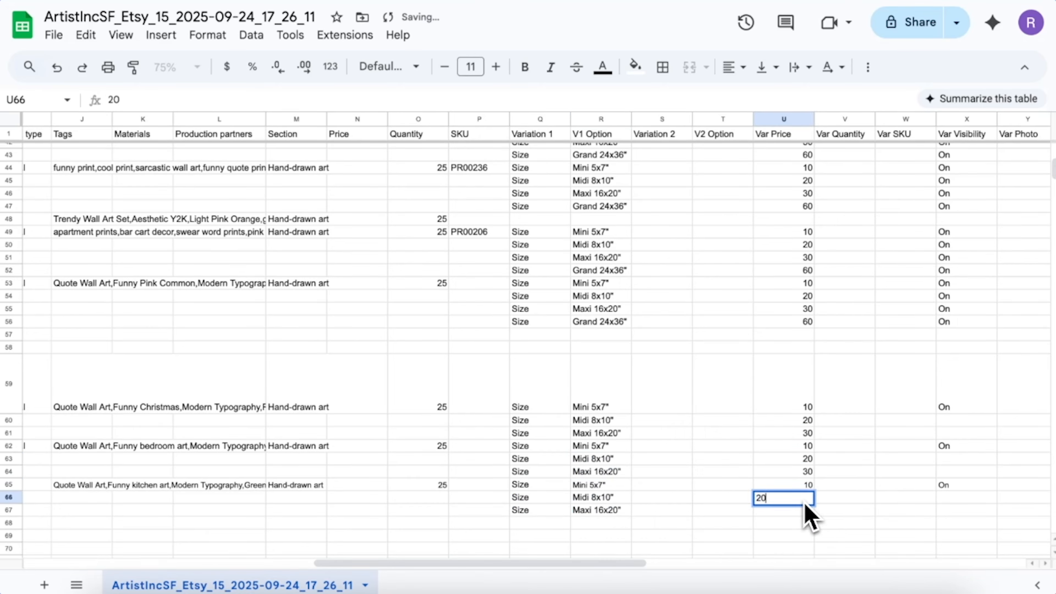
{"action": "left_click", "coordinate": [786, 547]}
Fill quantity 25 into the new variation rows down through row 67
{"action": "left_click", "coordinate": [440, 420]}
{"action": "type", "text": "25"}
{"action": "key", "text": "Return"}
{"action": "left_click_drag", "start_coordinate": [439, 420], "coordinate": [439, 508]}
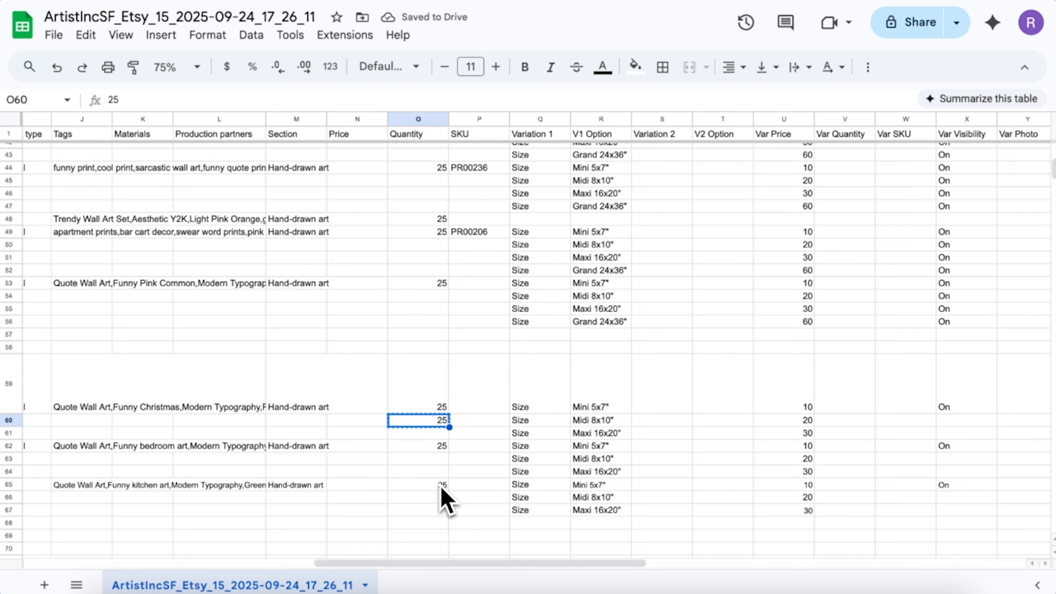
{"action": "key", "text": "ctrl+d"}
{"action": "scroll", "coordinate": [440, 487], "scroll_direction": "down", "scroll_amount": 1}
{"action": "left_click", "coordinate": [466, 476]}
Download the sheet as a CSV file
{"action": "left_click", "coordinate": [53, 34]}
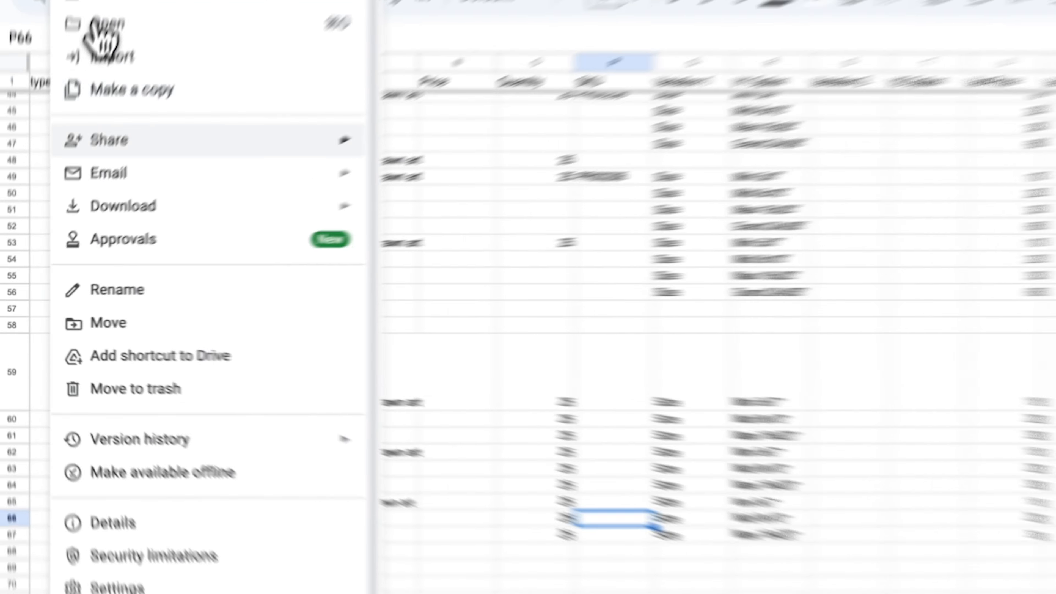
{"action": "mouse_move", "coordinate": [141, 175]}
{"action": "left_click", "coordinate": [614, 363]}
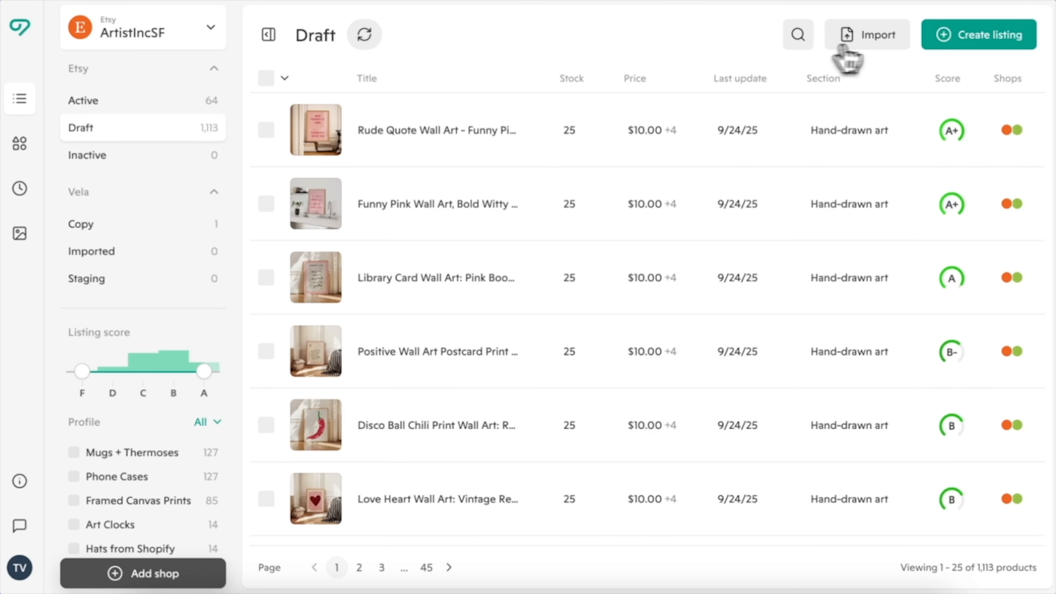
{"action": "left_click", "coordinate": [873, 38]}
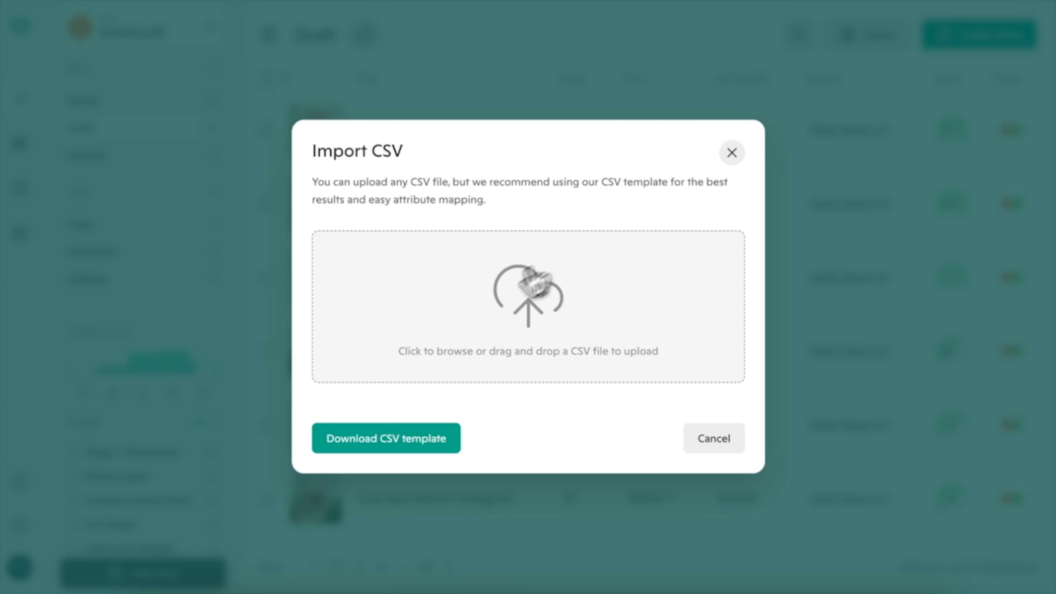
Upload the cleaned Etsy CSV so its 15 listings load for column mapping
{"action": "left_click", "coordinate": [534, 284]}
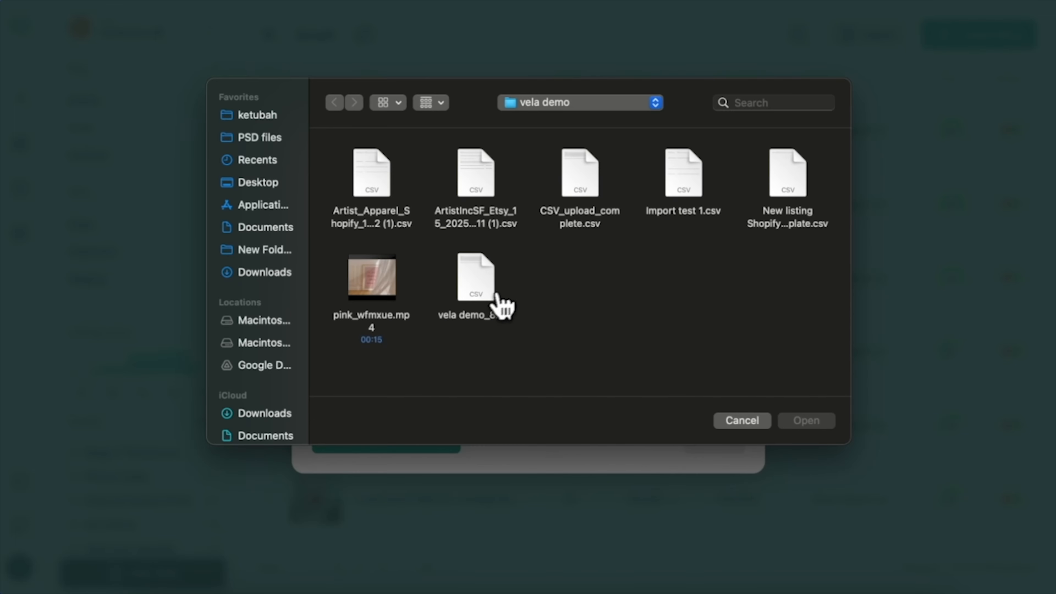
{"action": "left_click", "coordinate": [499, 197]}
{"action": "left_click", "coordinate": [805, 421]}
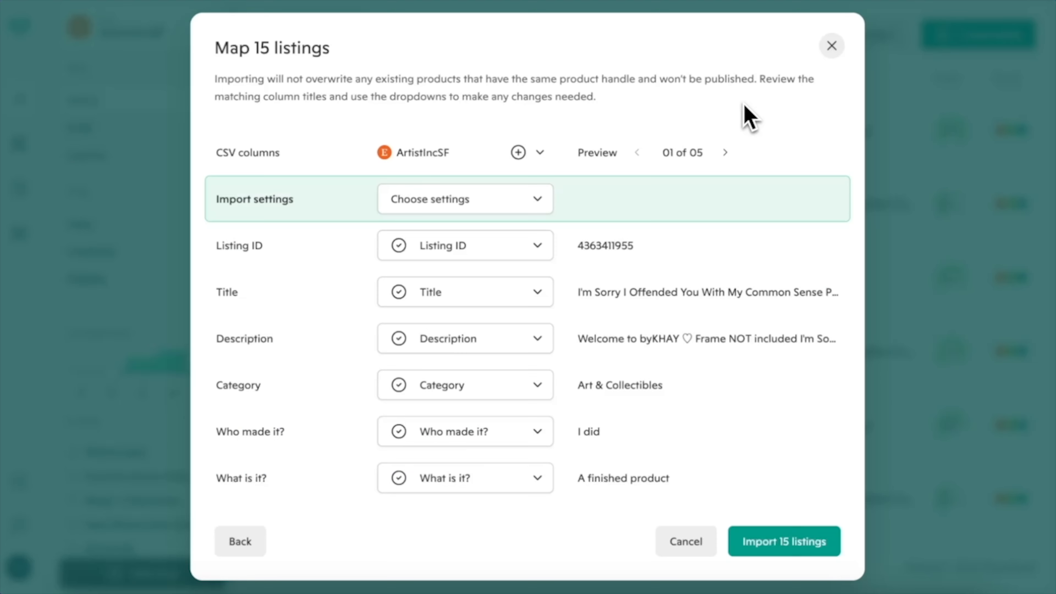
{"action": "scroll", "coordinate": [707, 378], "scroll_direction": "down", "scroll_amount": 12}
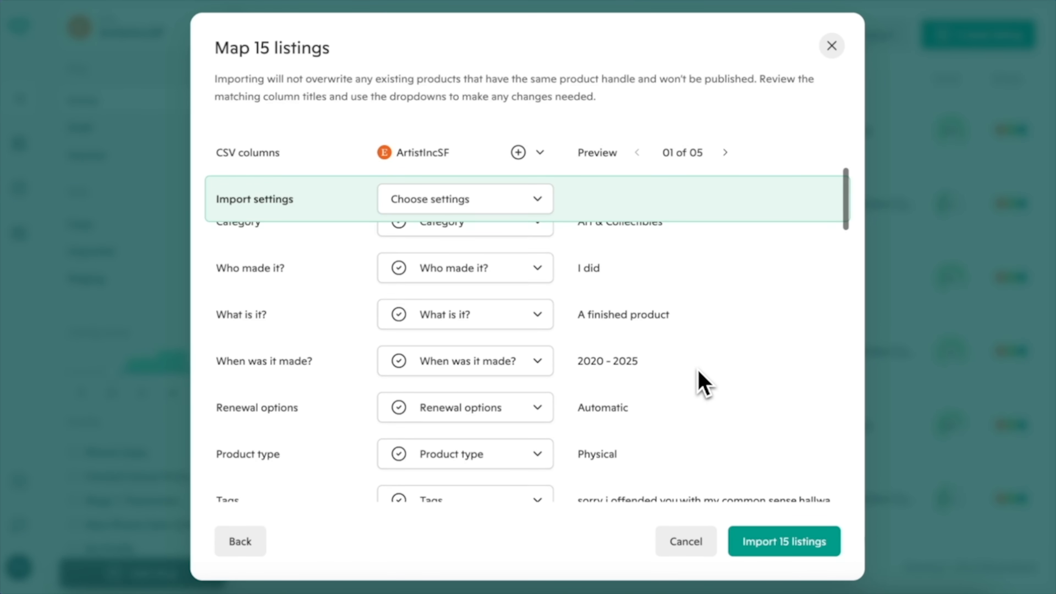
{"action": "scroll", "coordinate": [699, 373], "scroll_direction": "down", "scroll_amount": 12}
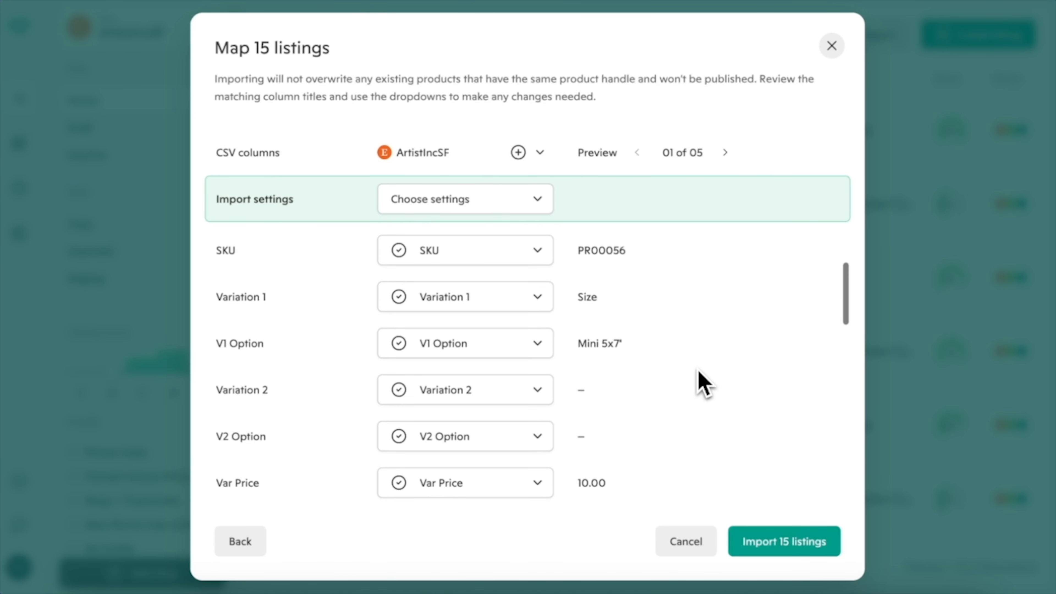
{"action": "scroll", "coordinate": [698, 372], "scroll_direction": "down", "scroll_amount": 5}
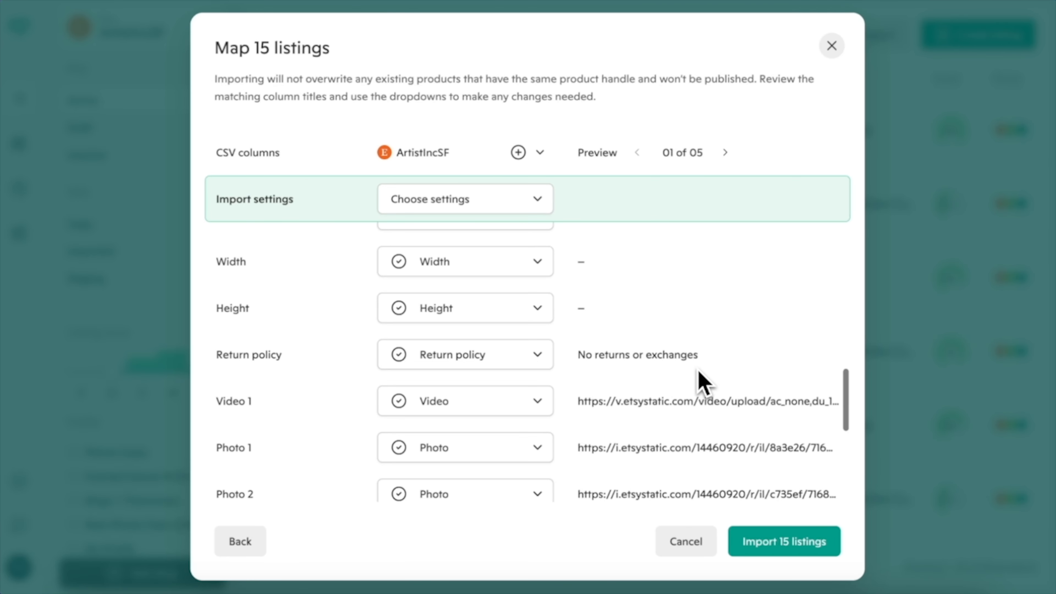
Check the Return policy mapping choices, leaving them unchanged, and expand the ArtistIncSF shop list
{"action": "left_click", "coordinate": [537, 333]}
{"action": "scroll", "coordinate": [531, 401], "scroll_direction": "down", "scroll_amount": 3}
{"action": "scroll", "coordinate": [531, 401], "scroll_direction": "up", "scroll_amount": 3}
{"action": "left_click", "coordinate": [644, 303]}
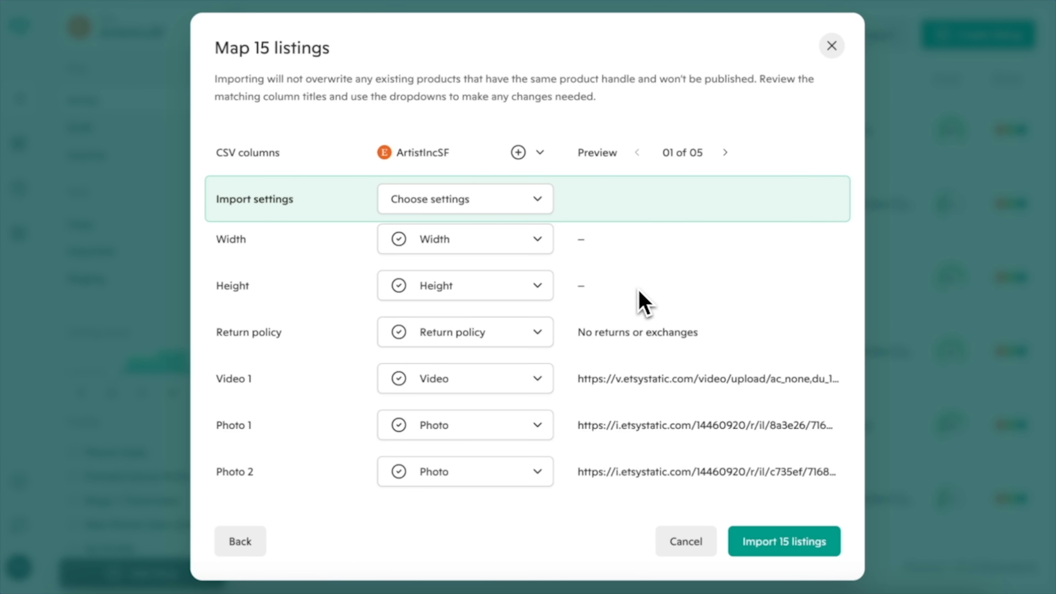
{"action": "left_click", "coordinate": [521, 155]}
{"action": "scroll", "coordinate": [512, 258], "scroll_direction": "down", "scroll_amount": 2}
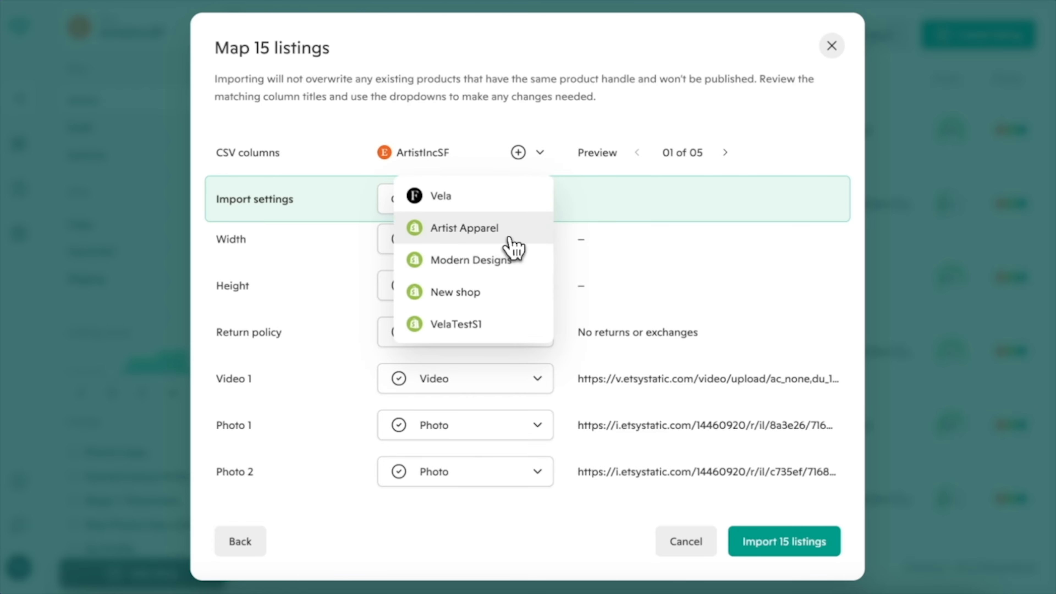
Add Artist Apparel as destination; set Who made it?, What is it? and Renewal options to Do not import
{"action": "left_click", "coordinate": [511, 240]}
{"action": "scroll", "coordinate": [651, 387], "scroll_direction": "up", "scroll_amount": 10}
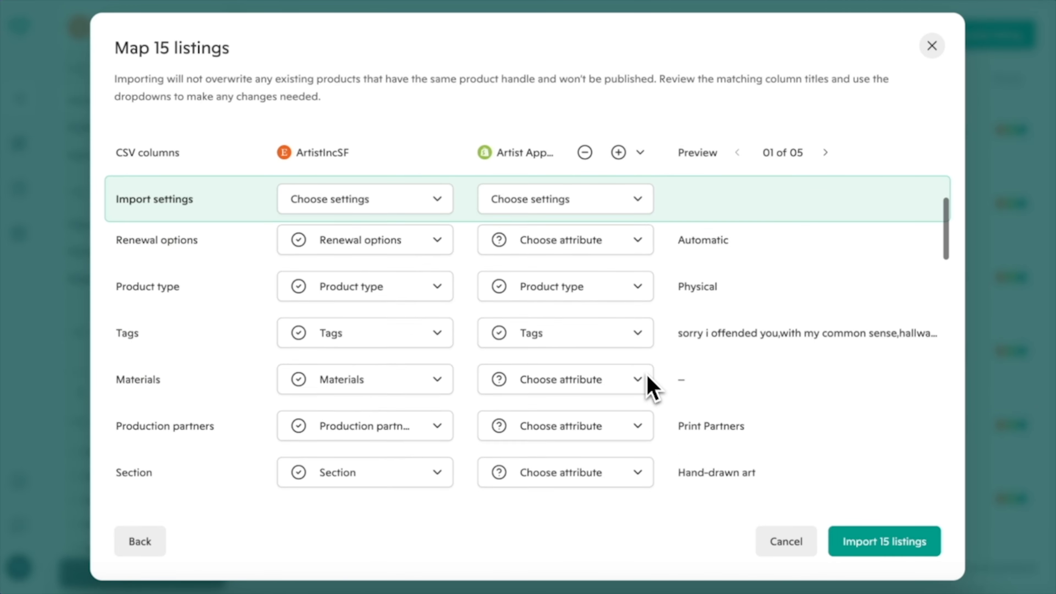
{"action": "scroll", "coordinate": [657, 402], "scroll_direction": "down", "scroll_amount": 5}
{"action": "left_click", "coordinate": [630, 251]}
{"action": "left_click", "coordinate": [624, 289]}
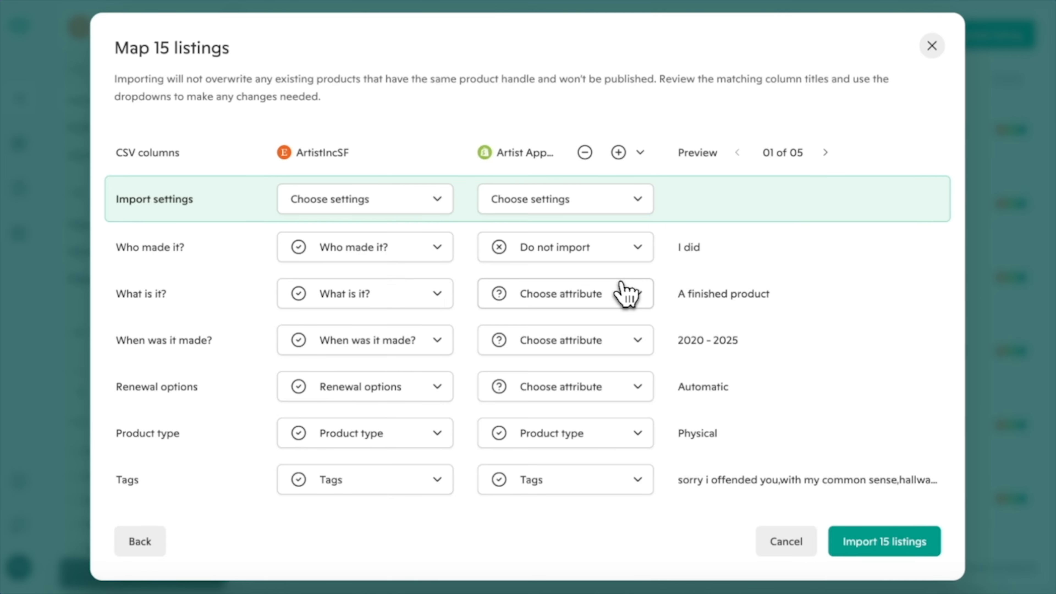
{"action": "left_click", "coordinate": [625, 294]}
{"action": "left_click", "coordinate": [610, 337]}
{"action": "left_click", "coordinate": [585, 393]}
{"action": "left_click", "coordinate": [585, 62]}
Map Section to Collections and import the 15 listings
{"action": "scroll", "coordinate": [618, 393], "scroll_direction": "down", "scroll_amount": 3}
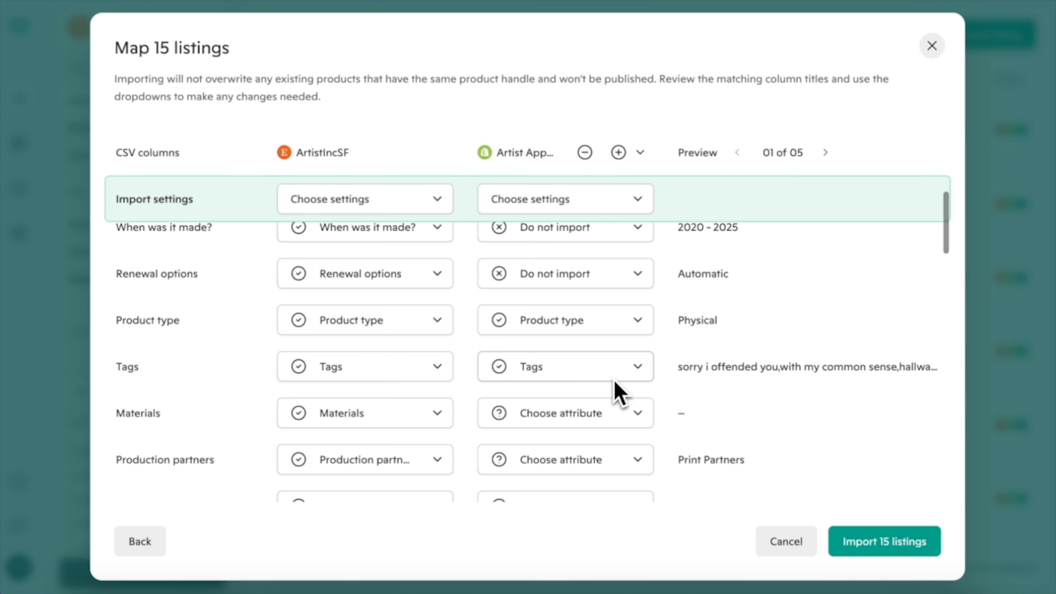
{"action": "scroll", "coordinate": [620, 389], "scroll_direction": "down", "scroll_amount": 2}
{"action": "left_click", "coordinate": [619, 343]}
{"action": "left_click", "coordinate": [576, 387]}
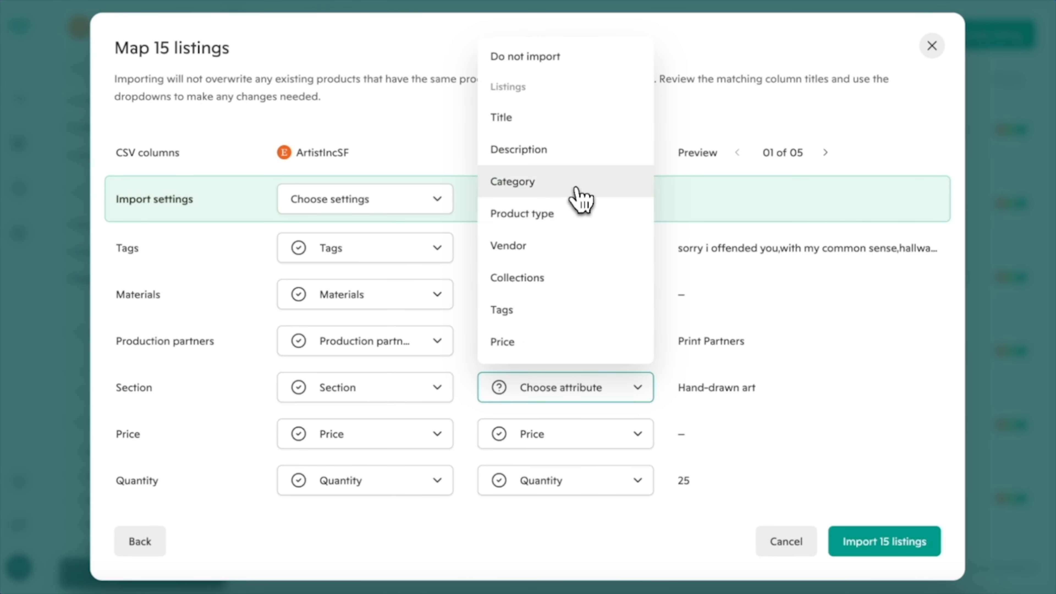
{"action": "left_click", "coordinate": [561, 277]}
{"action": "scroll", "coordinate": [686, 462], "scroll_direction": "down", "scroll_amount": 6}
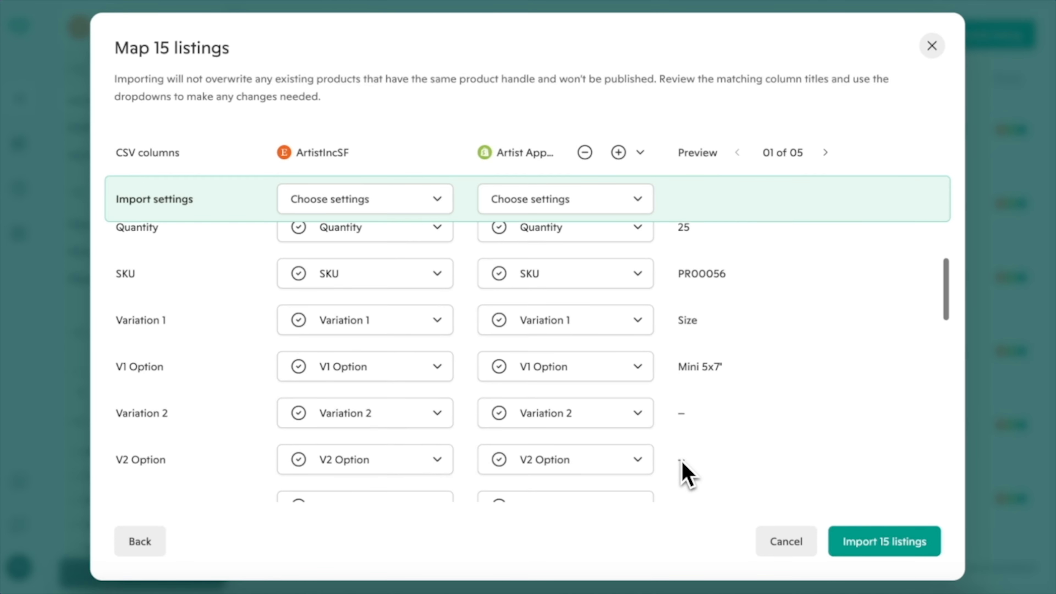
{"action": "scroll", "coordinate": [686, 474], "scroll_direction": "up", "scroll_amount": 10}
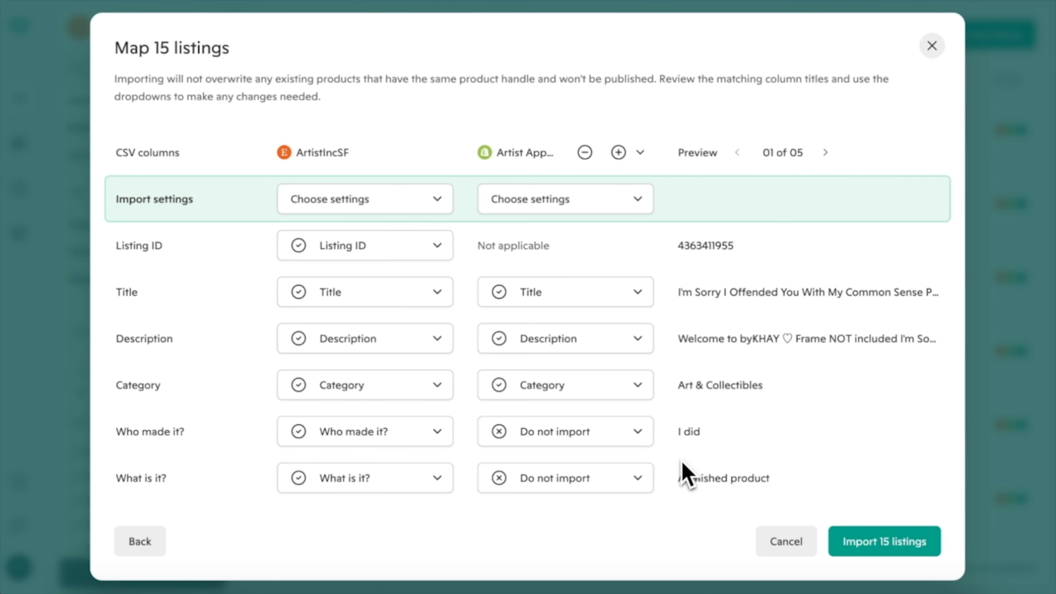
{"action": "left_click", "coordinate": [873, 547]}
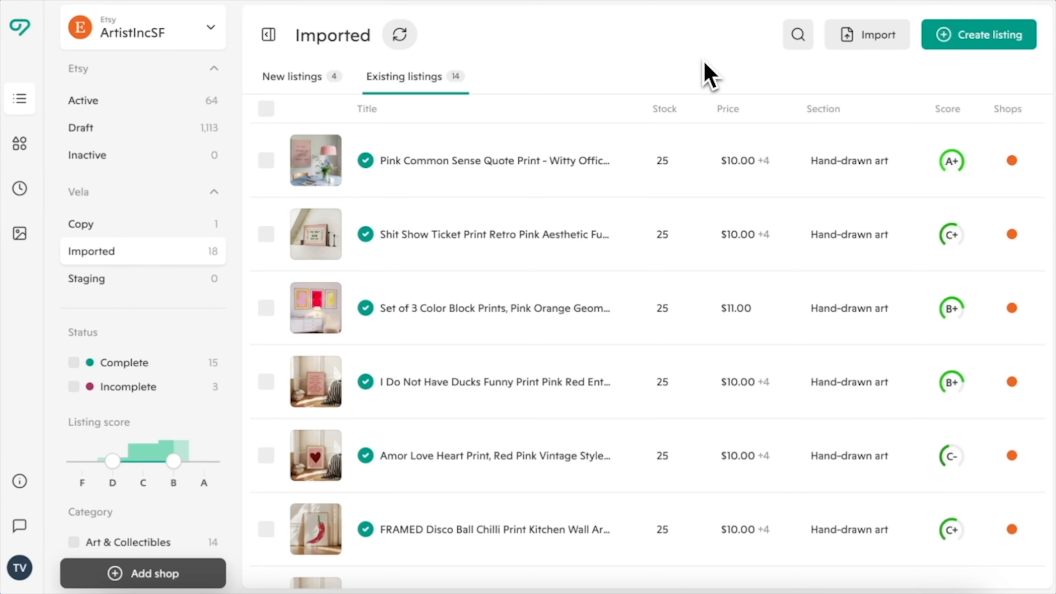
Filter to the four new listings and open the Spaghetti Wall art listing
{"action": "left_click", "coordinate": [332, 80]}
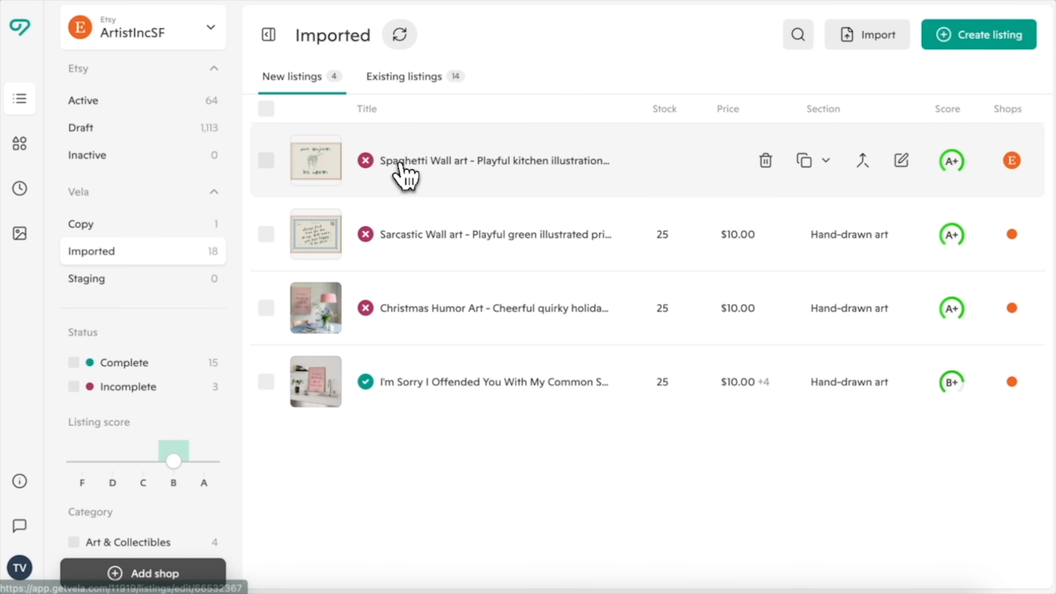
{"action": "left_click", "coordinate": [400, 163]}
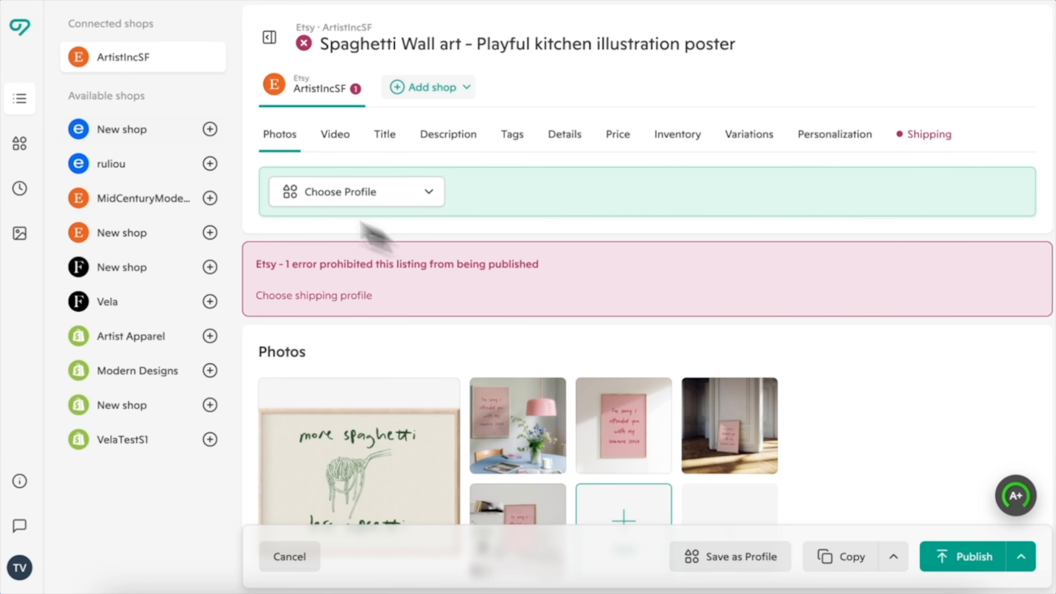
Bulk-edit the Spaghetti, Sarcastic and Christmas Humor listings to use the Fixed Shipping profile
{"action": "left_click", "coordinate": [30, 99]}
{"action": "left_click", "coordinate": [279, 78]}
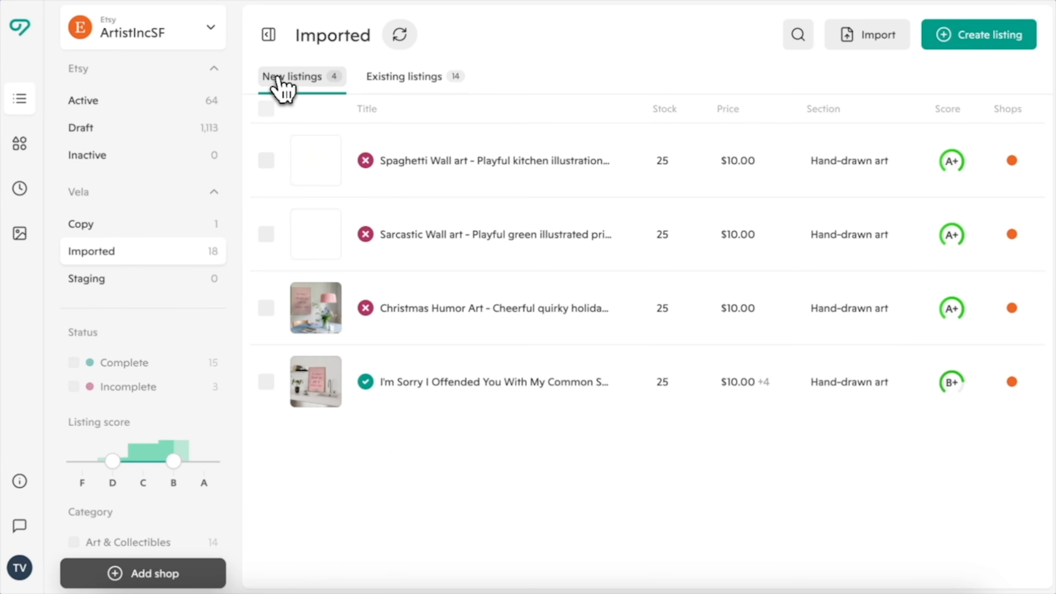
{"action": "left_click", "coordinate": [267, 161]}
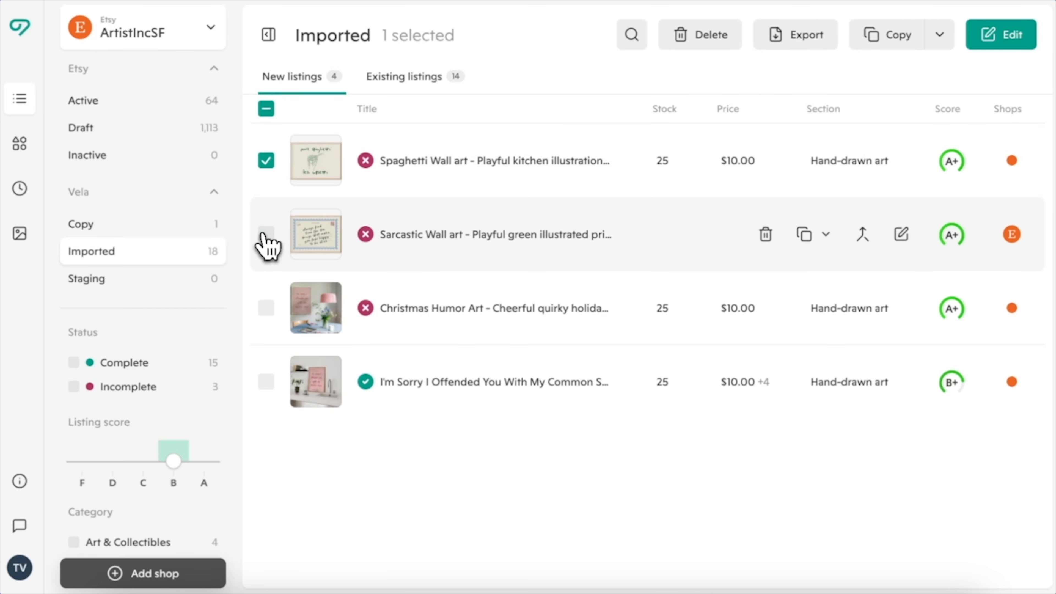
{"action": "left_click", "coordinate": [266, 234]}
{"action": "left_click", "coordinate": [266, 308]}
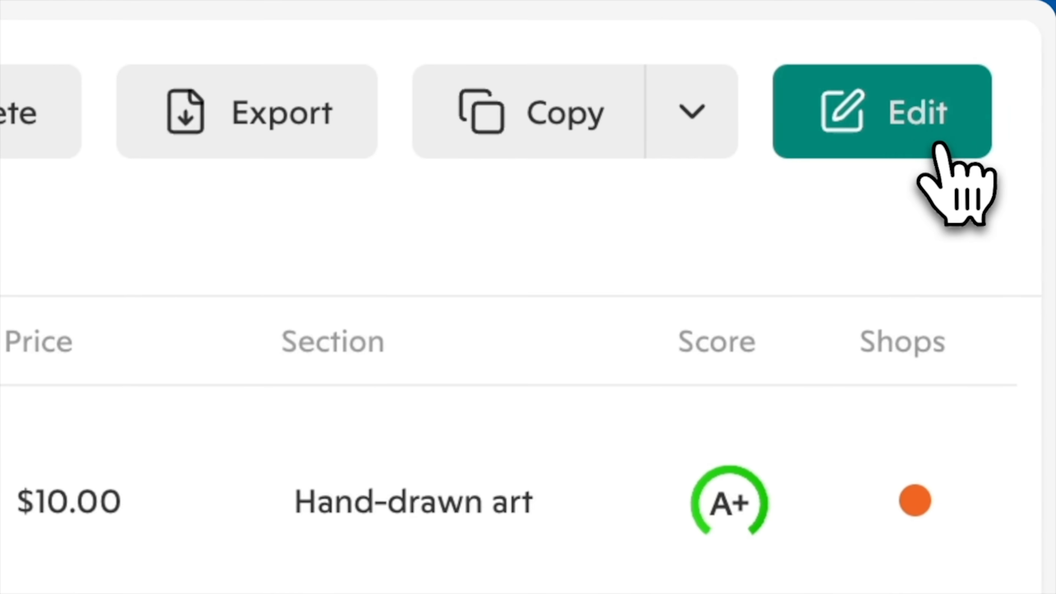
{"action": "left_click", "coordinate": [939, 146]}
{"action": "left_click", "coordinate": [227, 247]}
{"action": "left_click", "coordinate": [349, 145]}
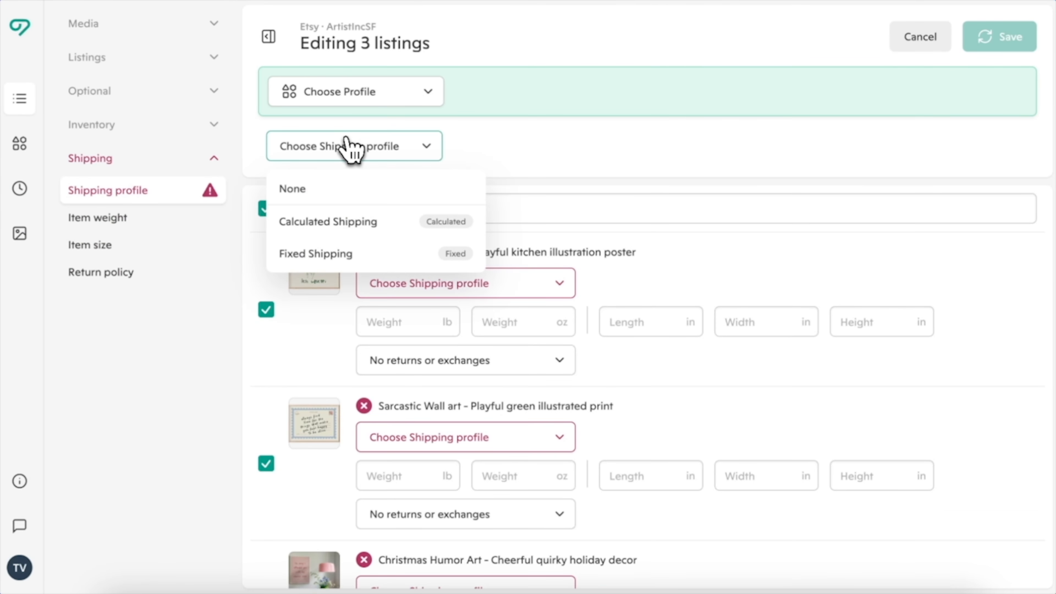
{"action": "left_click", "coordinate": [337, 255]}
{"action": "left_click", "coordinate": [1021, 42]}
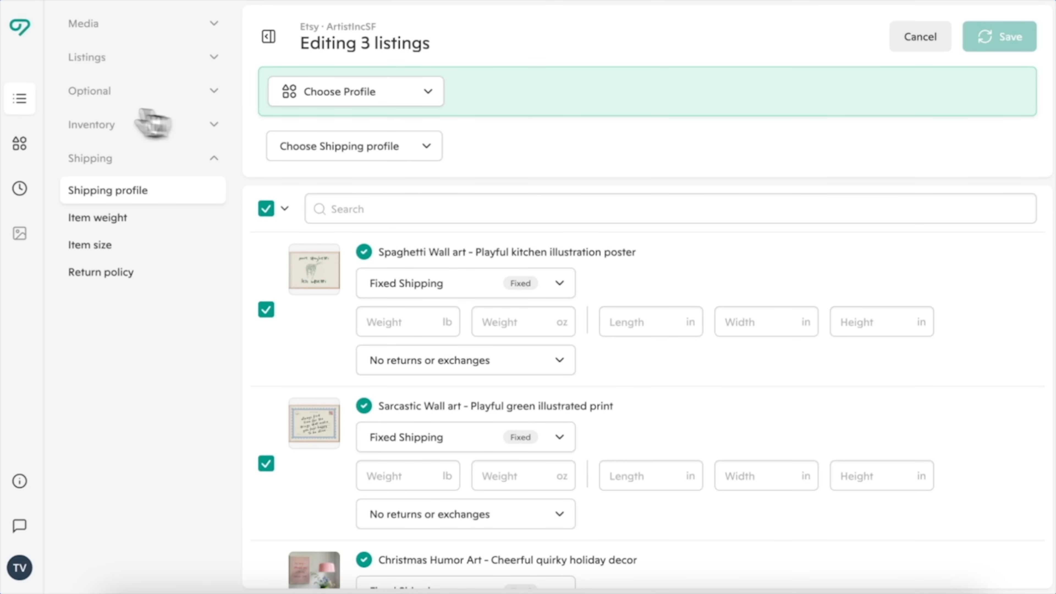
{"action": "left_click", "coordinate": [21, 99]}
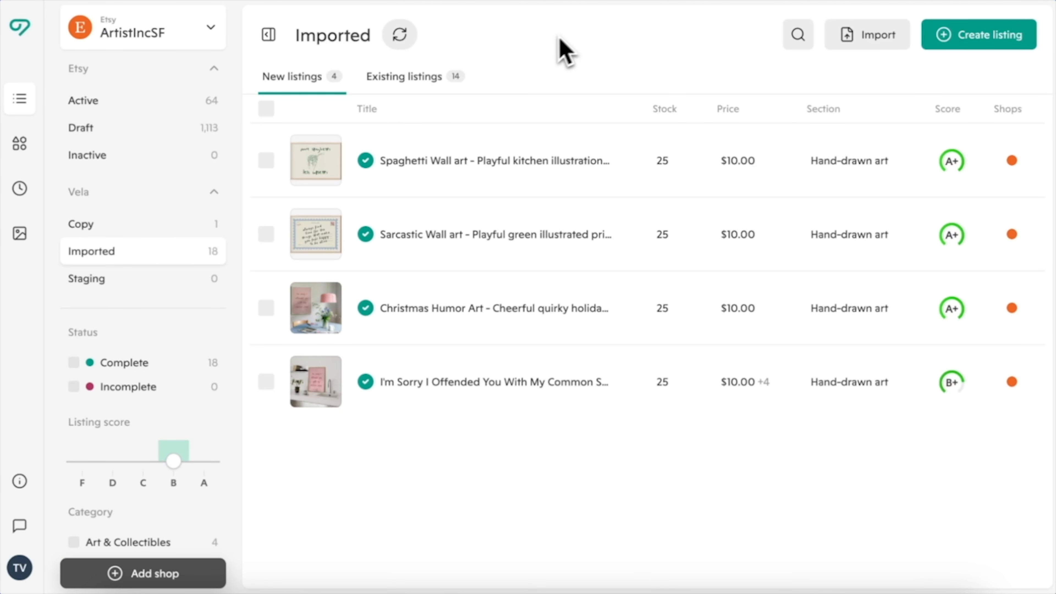
Select all 14 existing listings and publish them as updates to their Etsy listings
{"action": "left_click", "coordinate": [434, 83]}
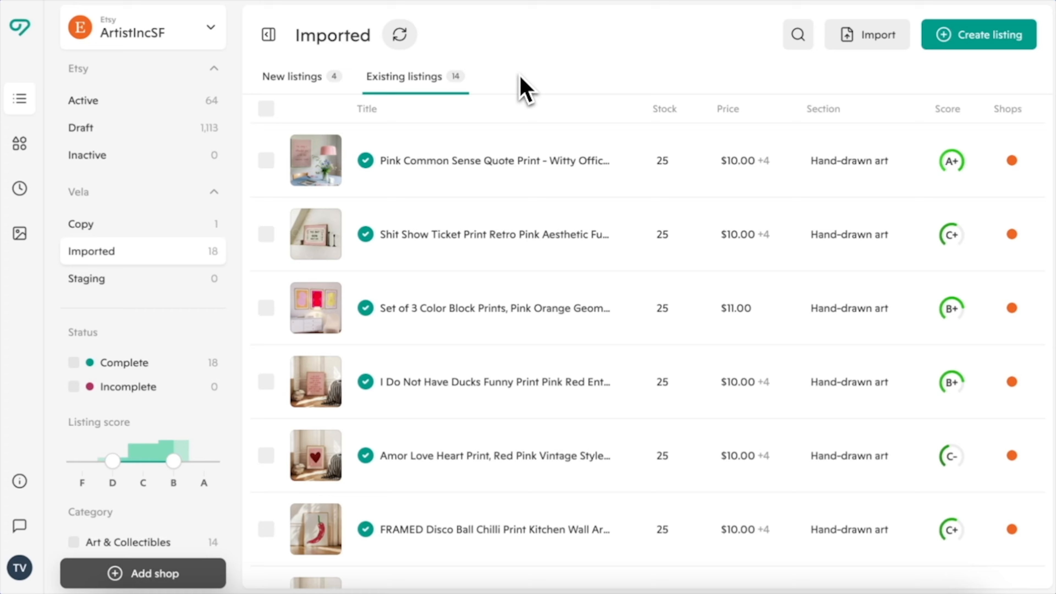
{"action": "left_click", "coordinate": [266, 108]}
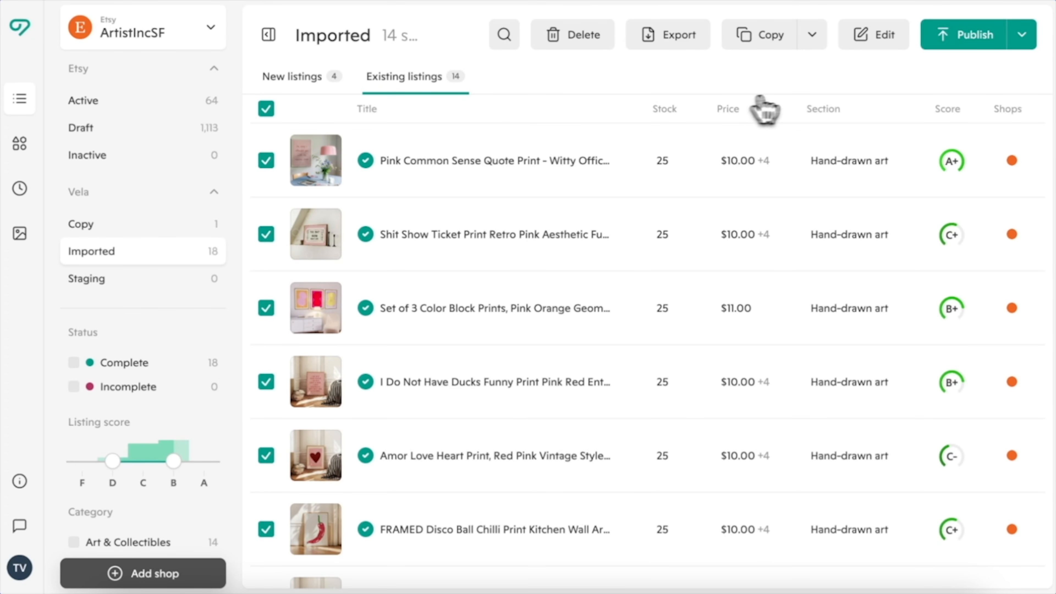
{"action": "left_click", "coordinate": [1024, 45]}
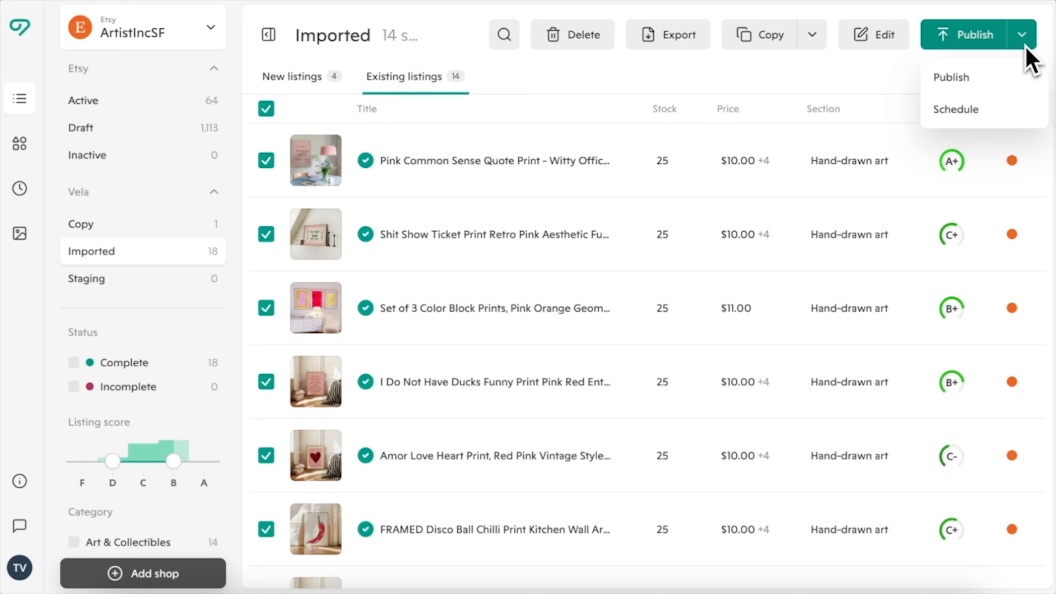
{"action": "left_click", "coordinate": [1004, 81]}
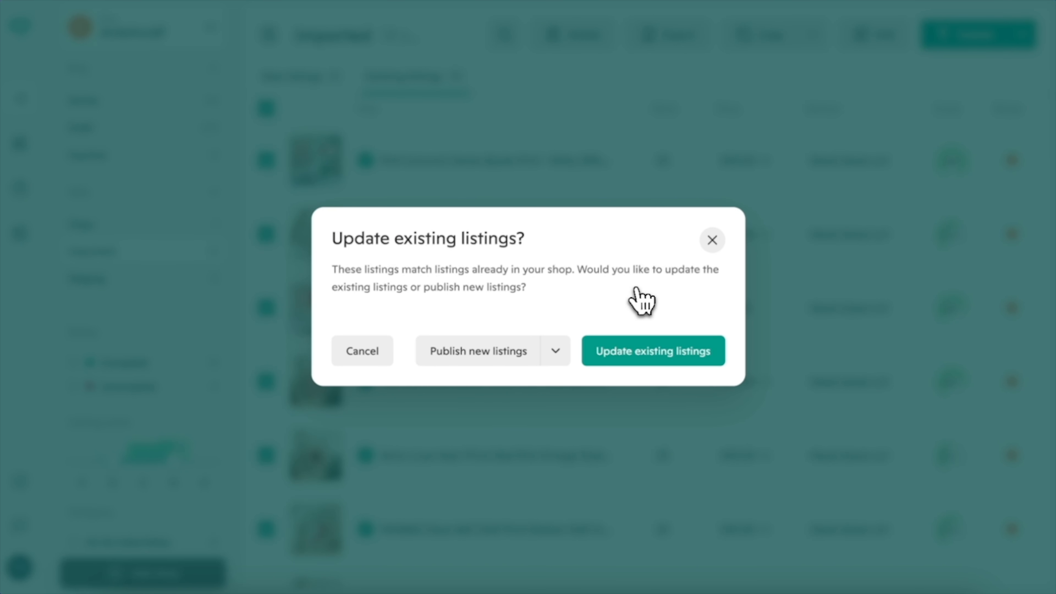
{"action": "left_click", "coordinate": [632, 365]}
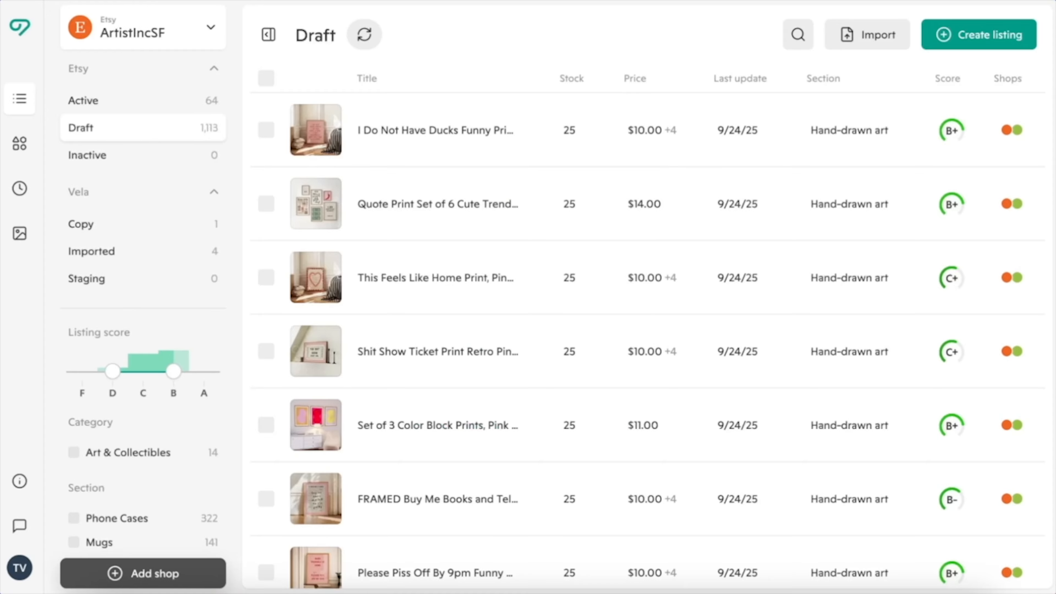
Review the size variations of the 'I Do Not Have Ducks' draft listing
{"action": "left_click", "coordinate": [483, 135]}
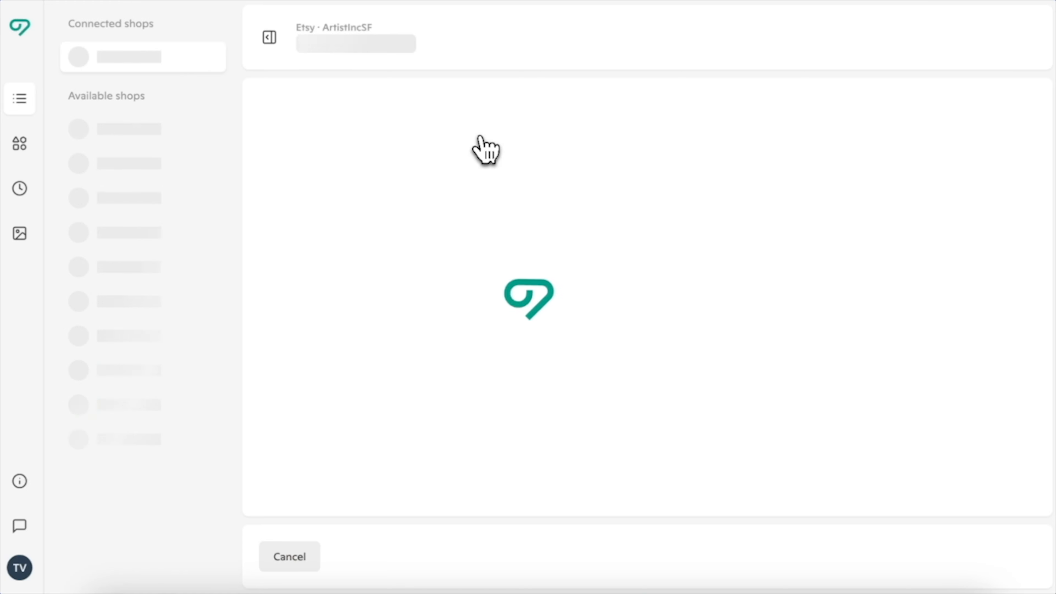
{"action": "left_click", "coordinate": [748, 135]}
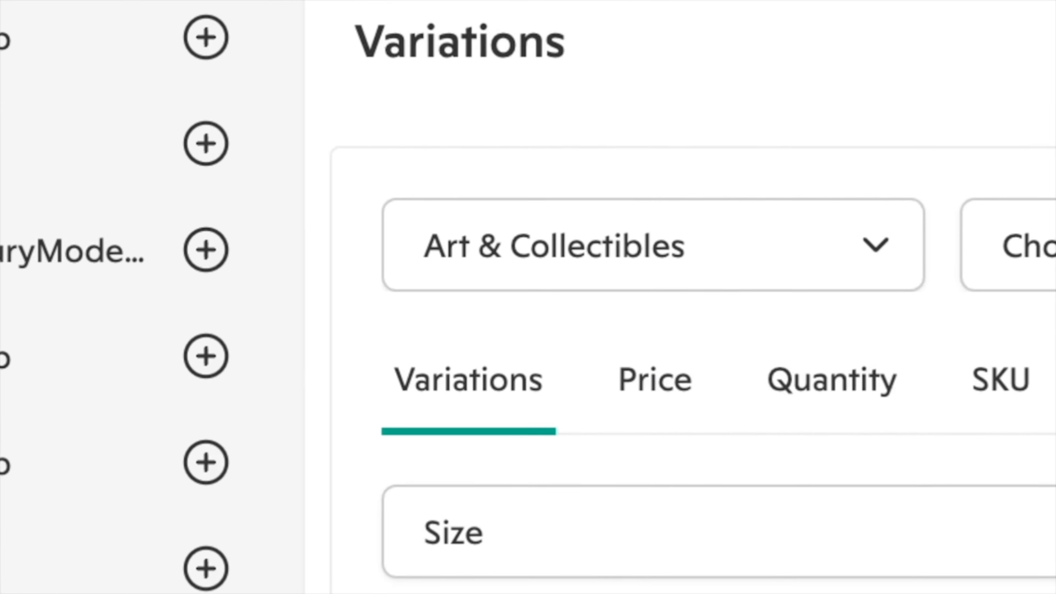
{"action": "scroll", "coordinate": [749, 206], "scroll_direction": "up", "scroll_amount": 20}
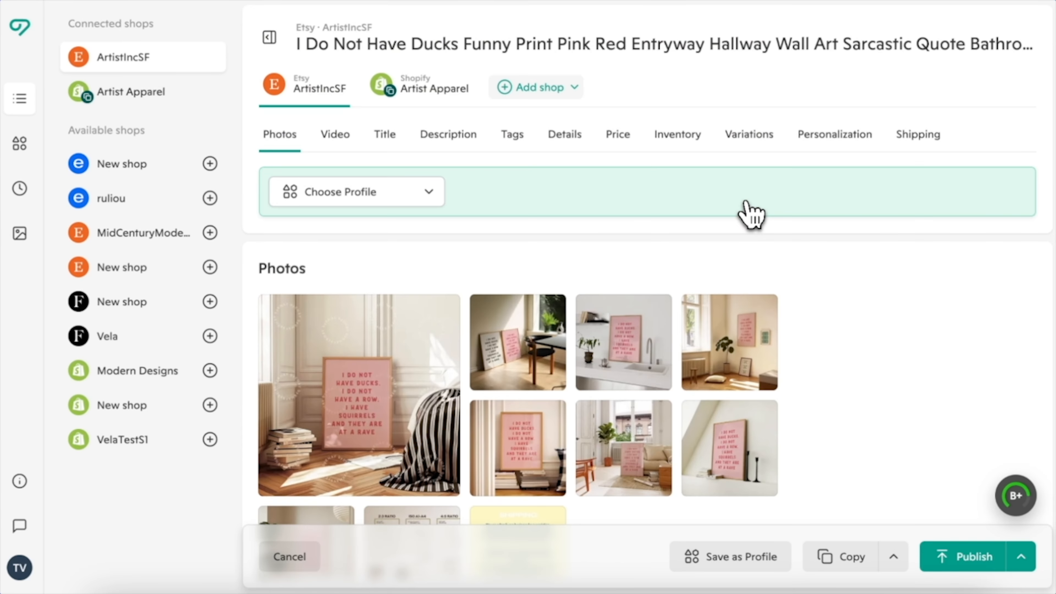
Select all four imported listings and publish them to the Etsy shop
{"action": "left_click", "coordinate": [19, 99]}
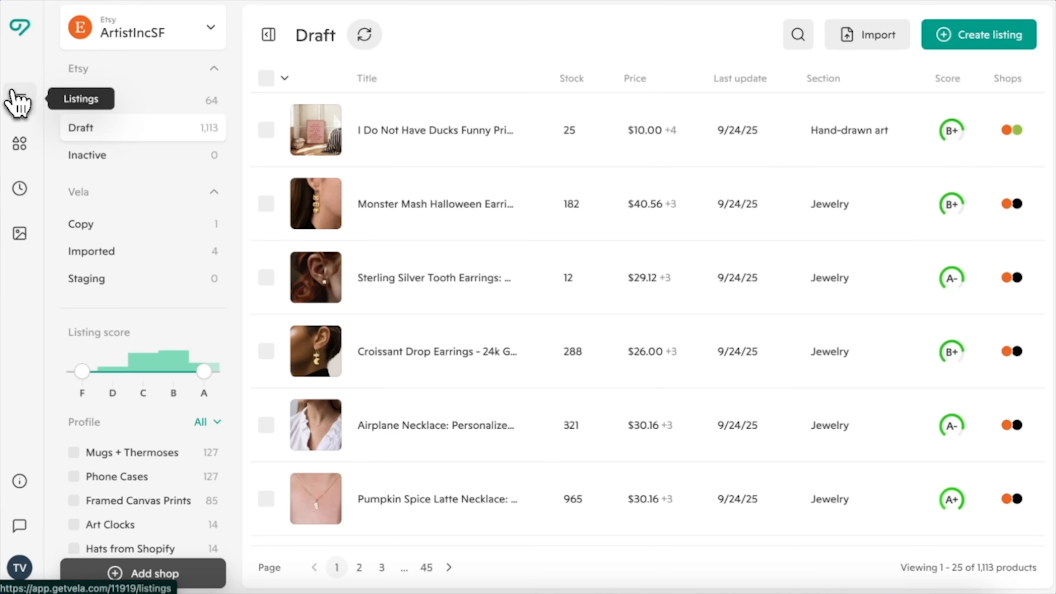
{"action": "left_click", "coordinate": [125, 252]}
{"action": "left_click", "coordinate": [266, 108]}
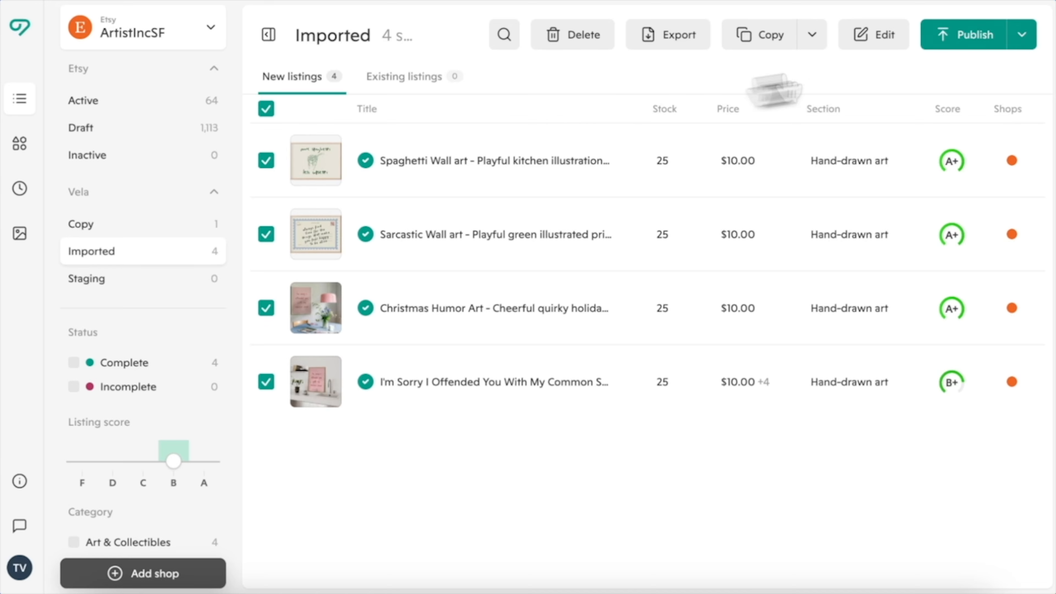
{"action": "left_click", "coordinate": [1022, 36]}
{"action": "left_click", "coordinate": [998, 108]}
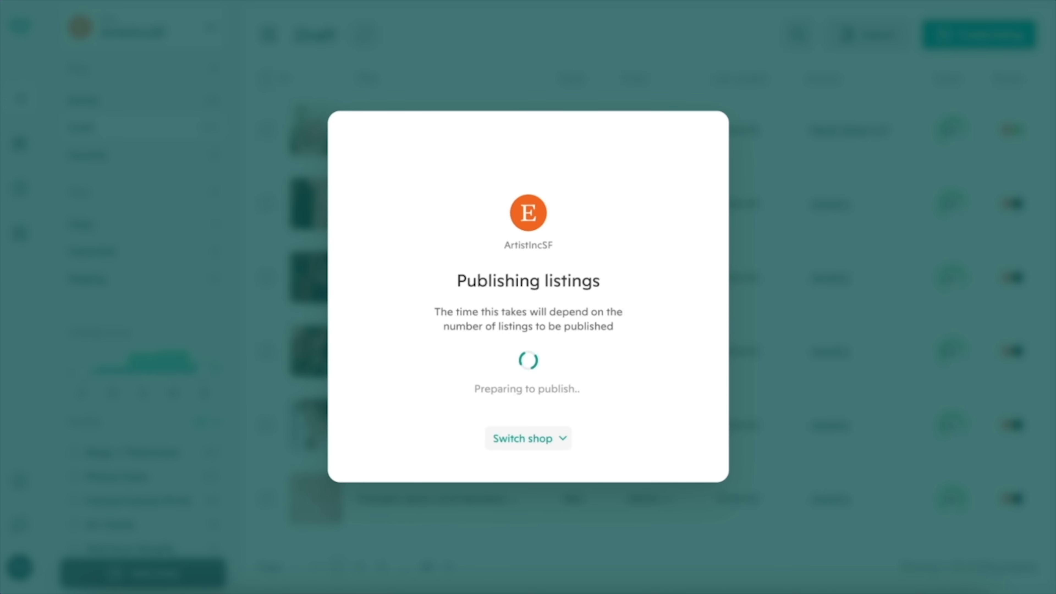